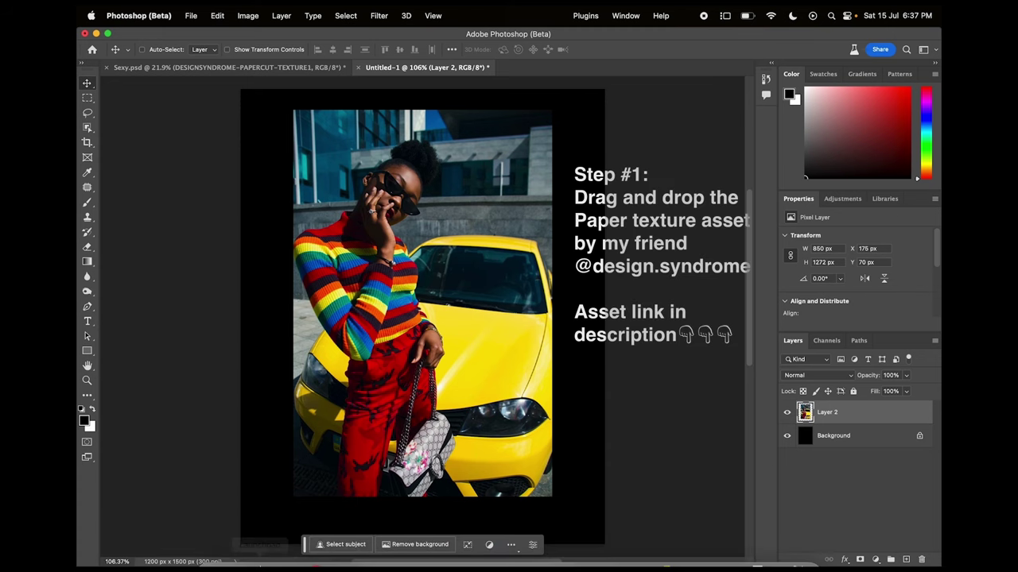
- Switch from Photoshop to Finder using the Dock
mouse_move(259, 566)
left_click(219, 541)
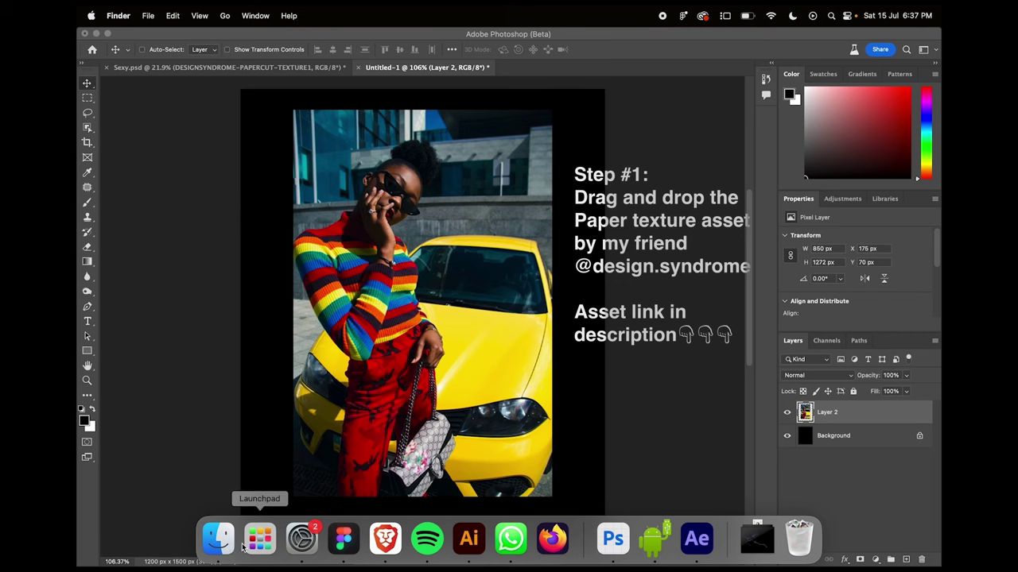
- Drag the orange DESIGNSYNDROME-PAPERCUT-TEXTURE1 texture from ORIGINALS onto the Untitled-1 canvas
left_click(221, 545)
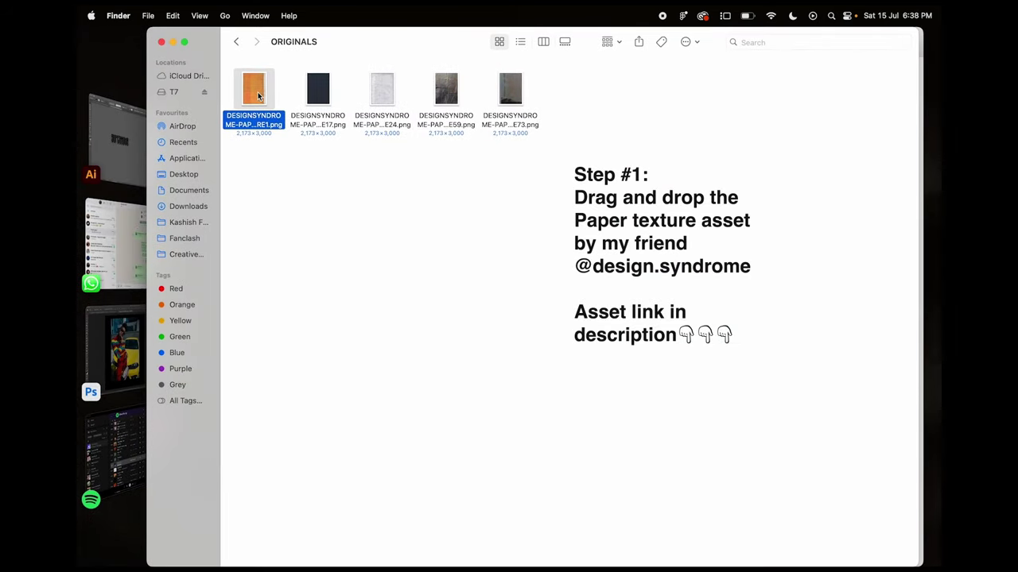
left_click_drag(259, 98, 499, 315)
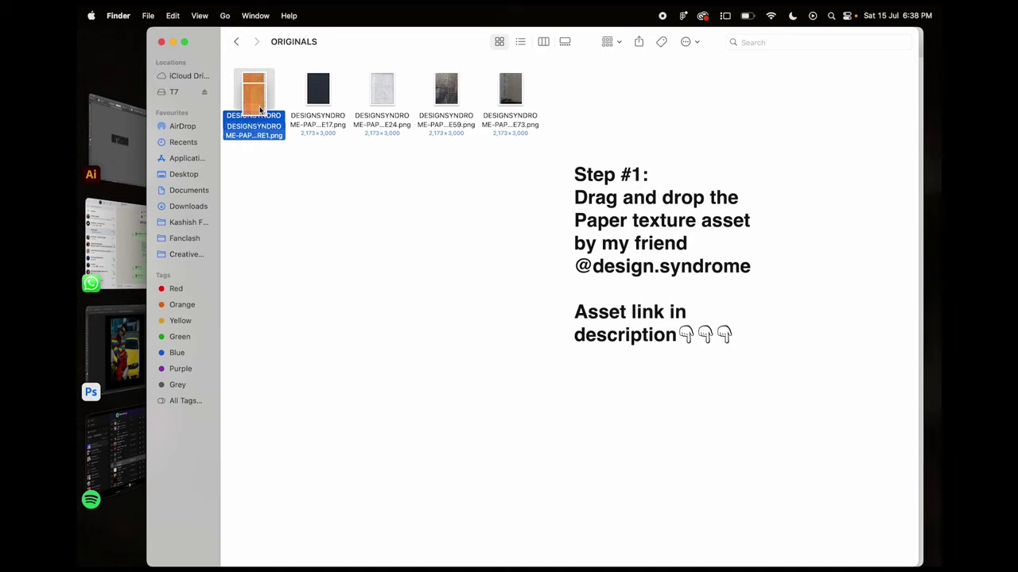
key("super+Tab")
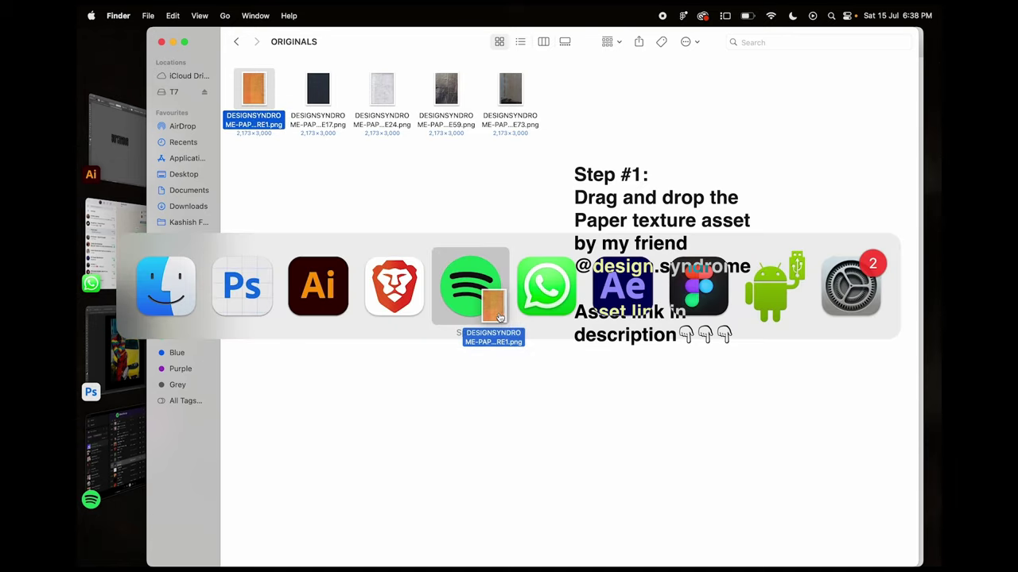
mouse_move(499, 315)
left_mouse_down()
mouse_move(247, 318)
mouse_move(421, 286)
left_mouse_up()
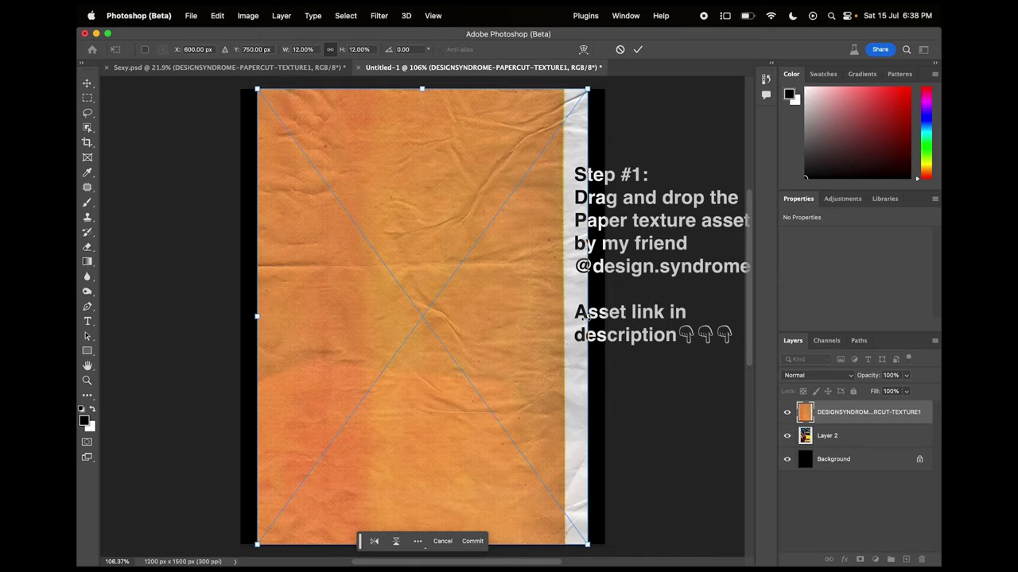
- Stretch the placed orange texture to fill the 1848 × 2552 px canvas and commit it
left_click_drag(586, 317, 702, 317)
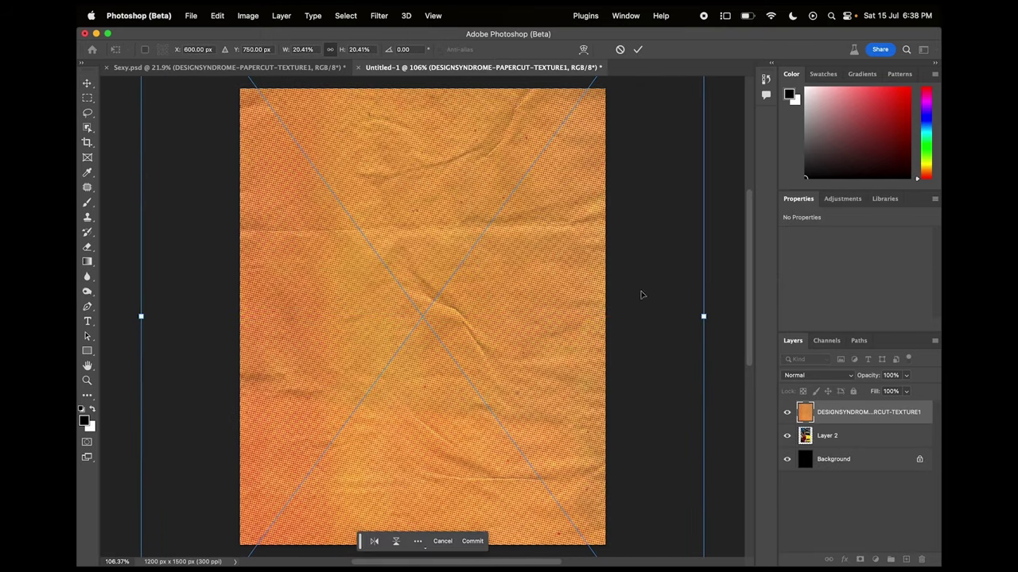
key("Return")
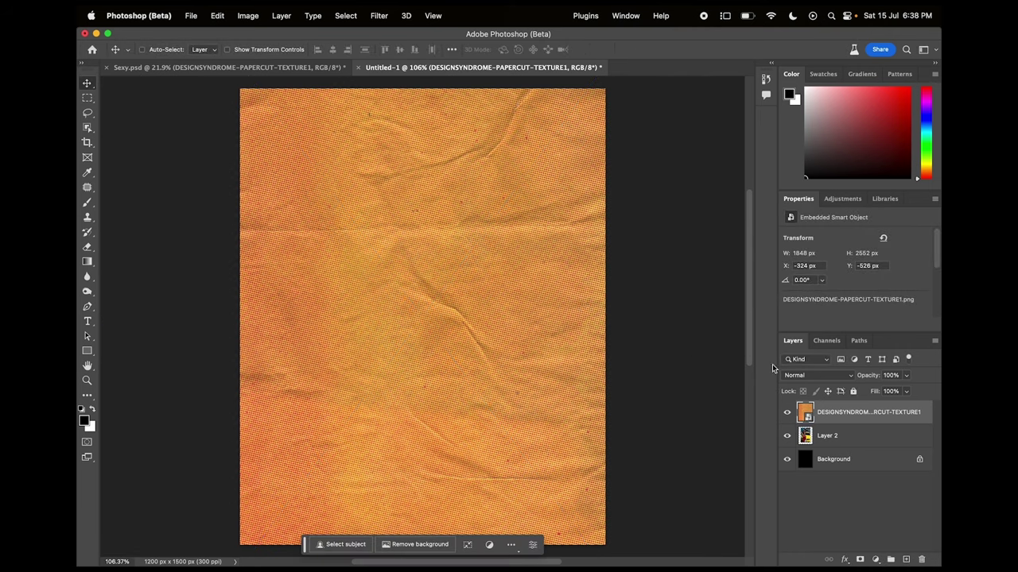
left_click(800, 376)
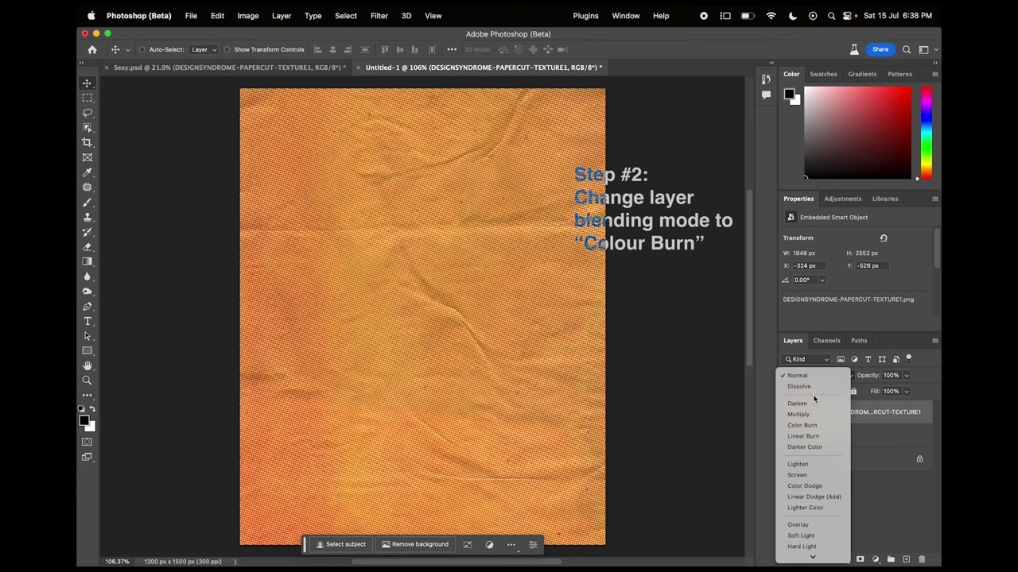
- Set the paper texture layer to Color Burn and zoom in to inspect the halftone look
left_click(802, 426)
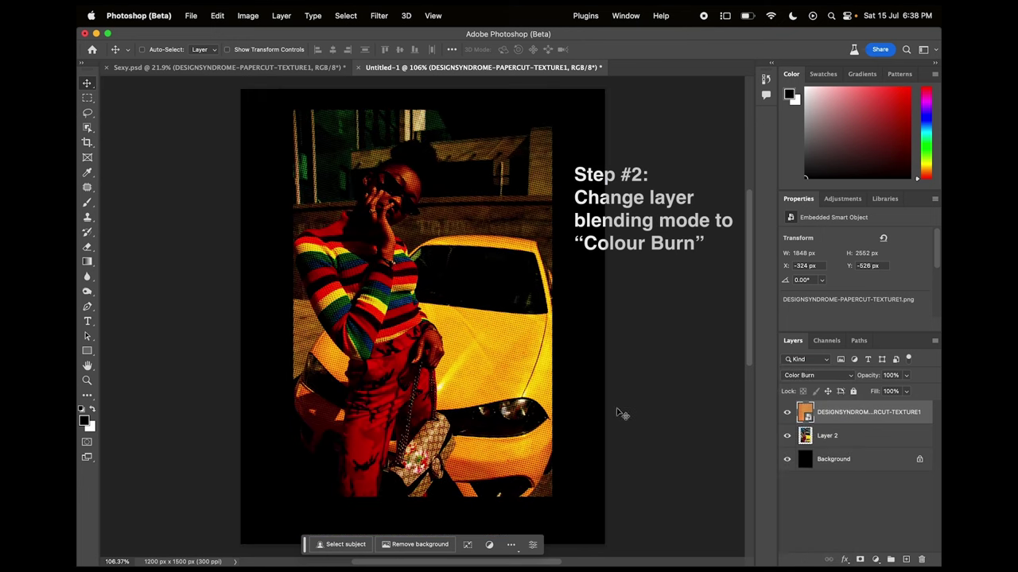
scroll(401, 337, "up", 3)
scroll(401, 336, "up", 2)
scroll(401, 336, "up", 2)
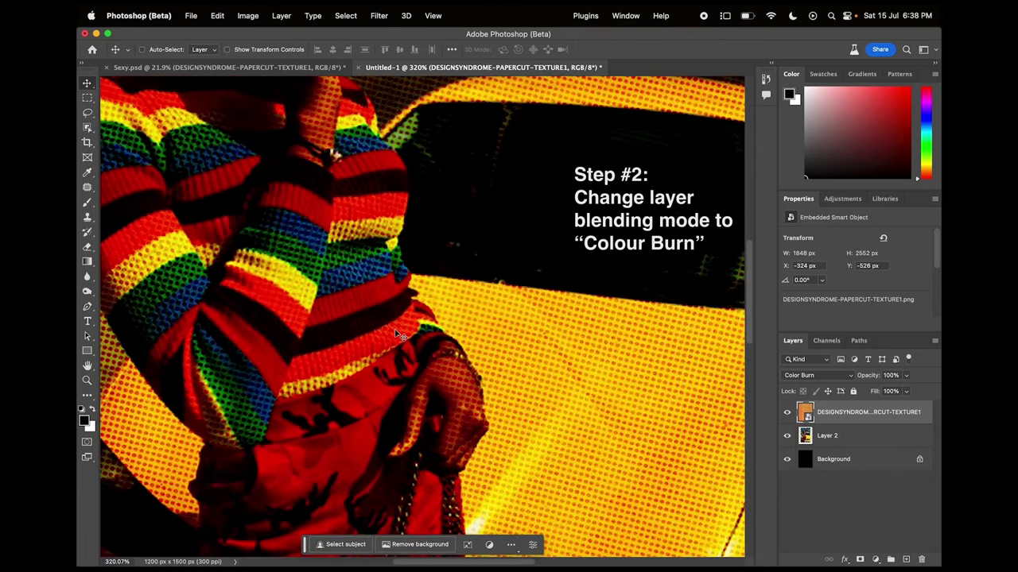
scroll(400, 334, "down", 2)
scroll(400, 335, "down", 1)
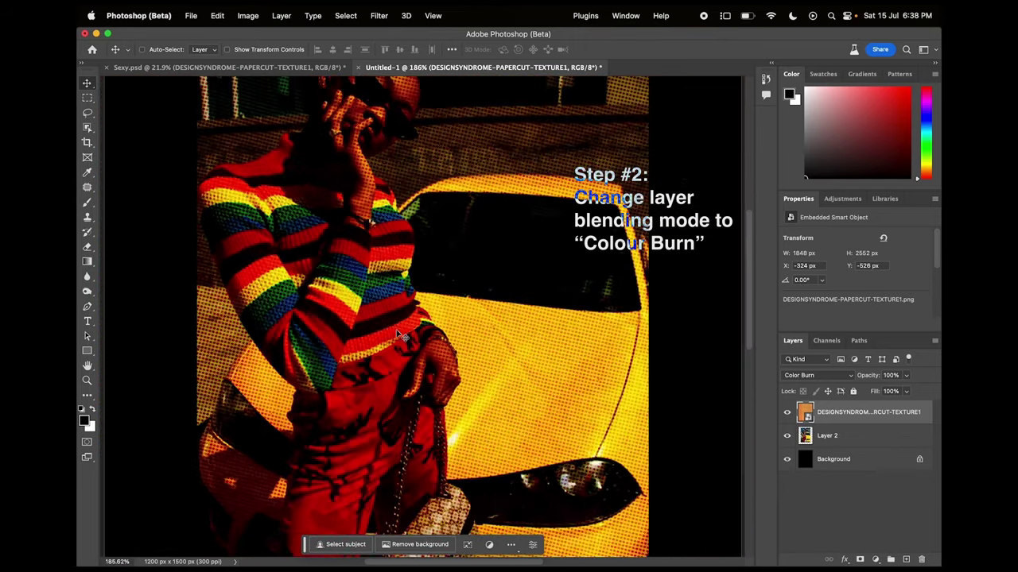
scroll(400, 334, "down", 1)
scroll(407, 202, "up", 1)
scroll(407, 201, "up", 1)
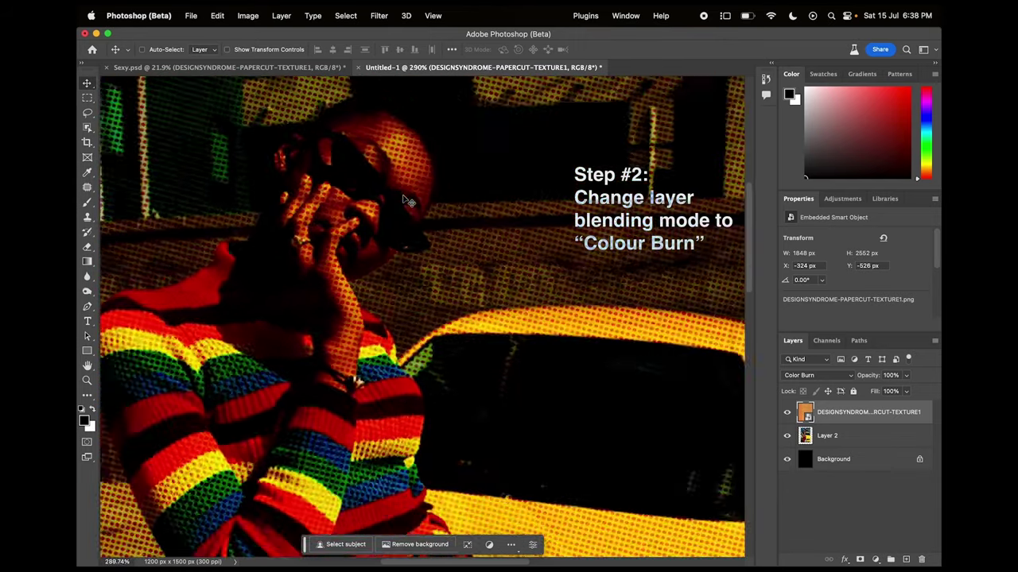
scroll(408, 201, "down", 3)
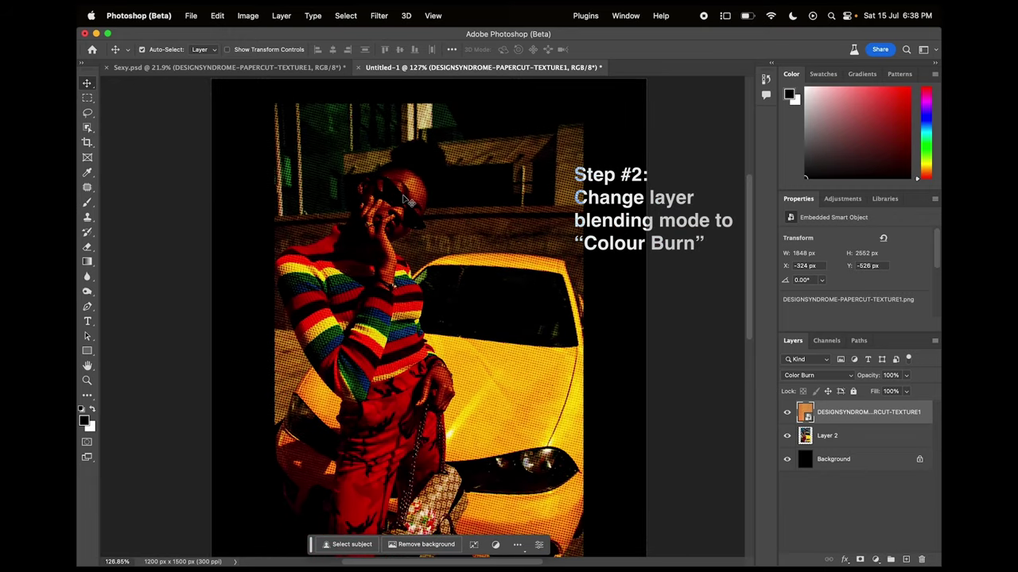
scroll(408, 201, "down", 1)
left_click(875, 559)
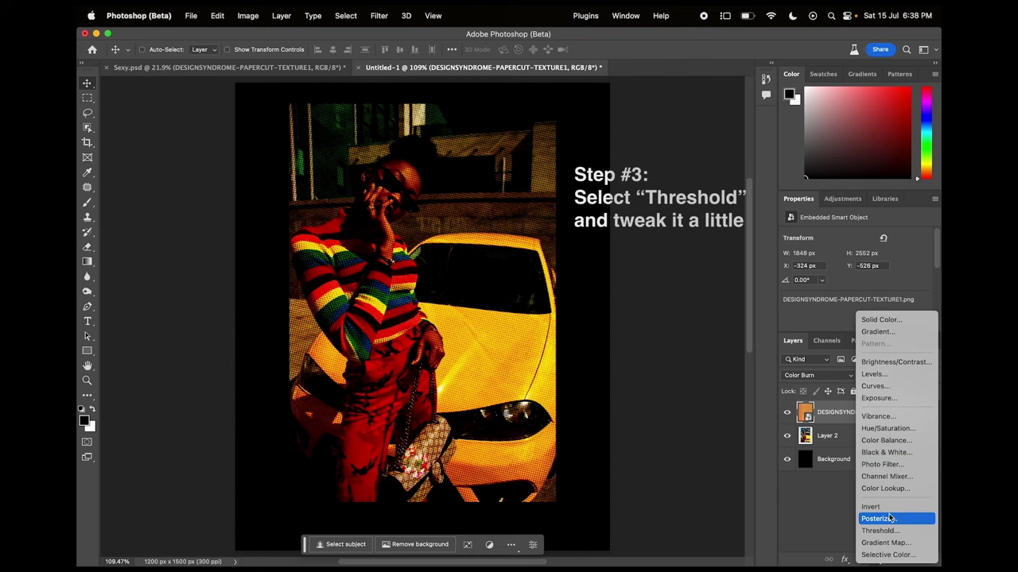
- Add a Threshold adjustment layer with its level lowered to 30
left_click(891, 531)
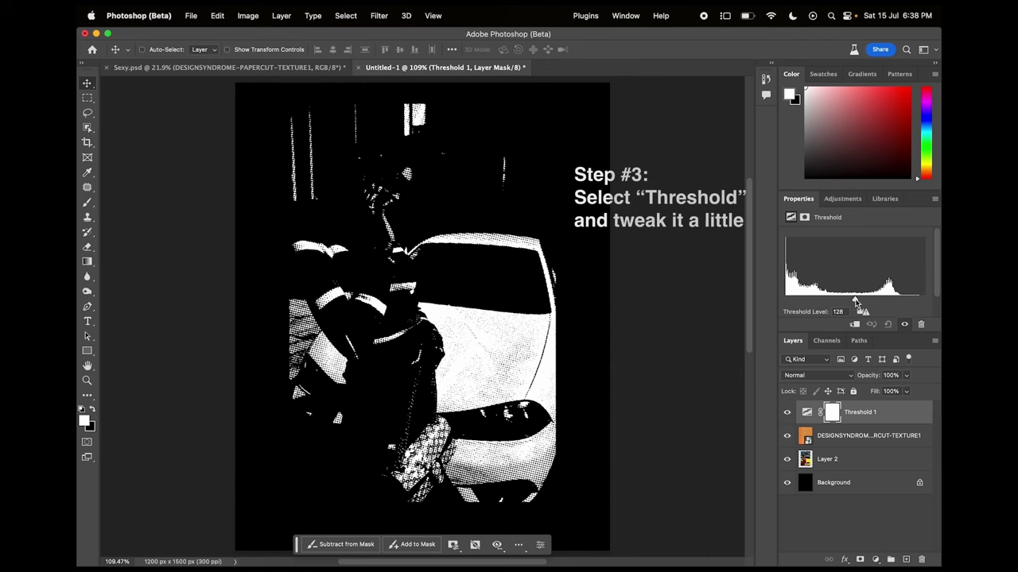
left_click_drag(855, 302, 803, 304)
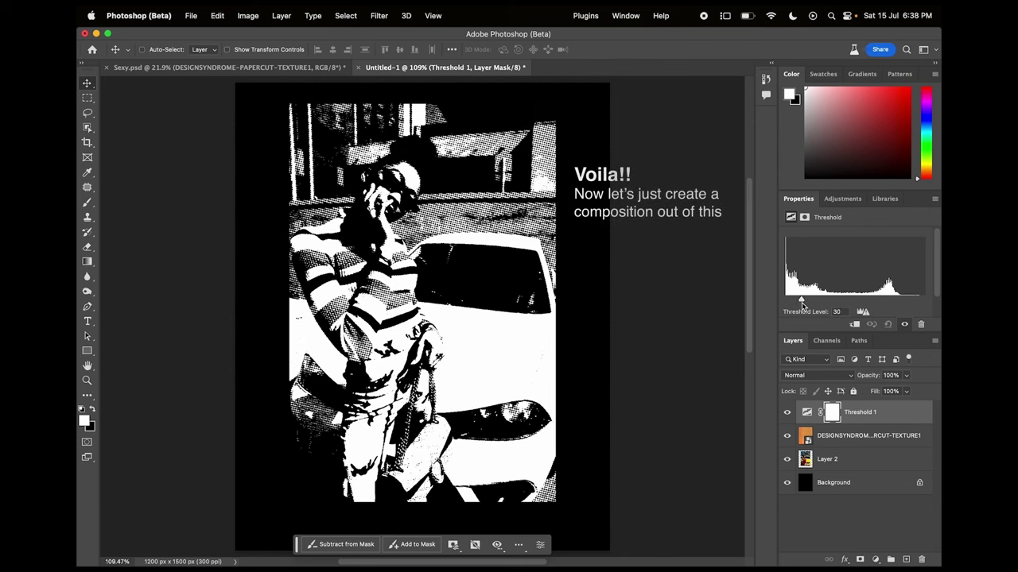
left_click(893, 411)
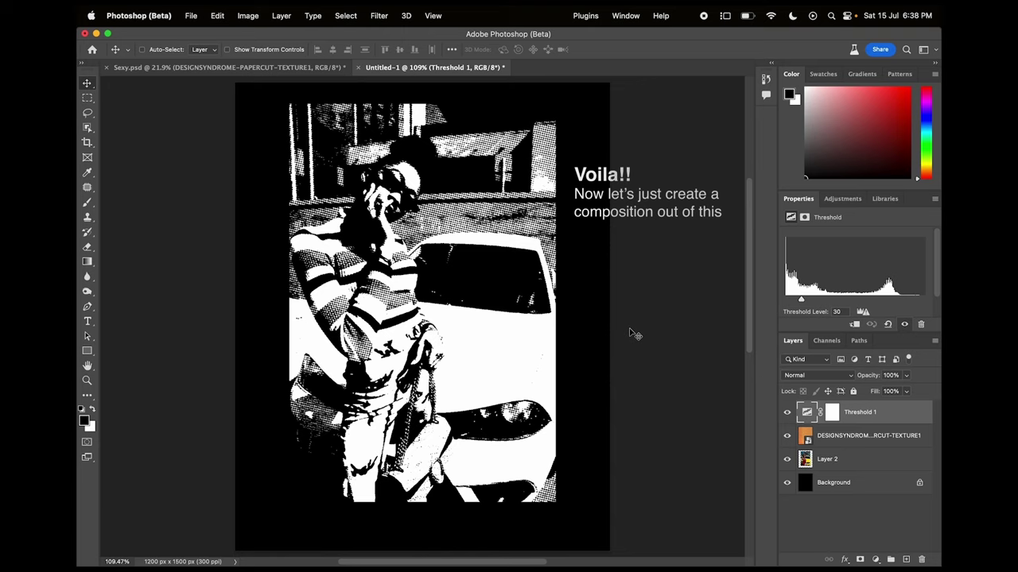
- Give Layer 2 a 3 px white outside stroke and inner shadow, then move it to X 58, Y 59
left_click(888, 459)
double_click(877, 464)
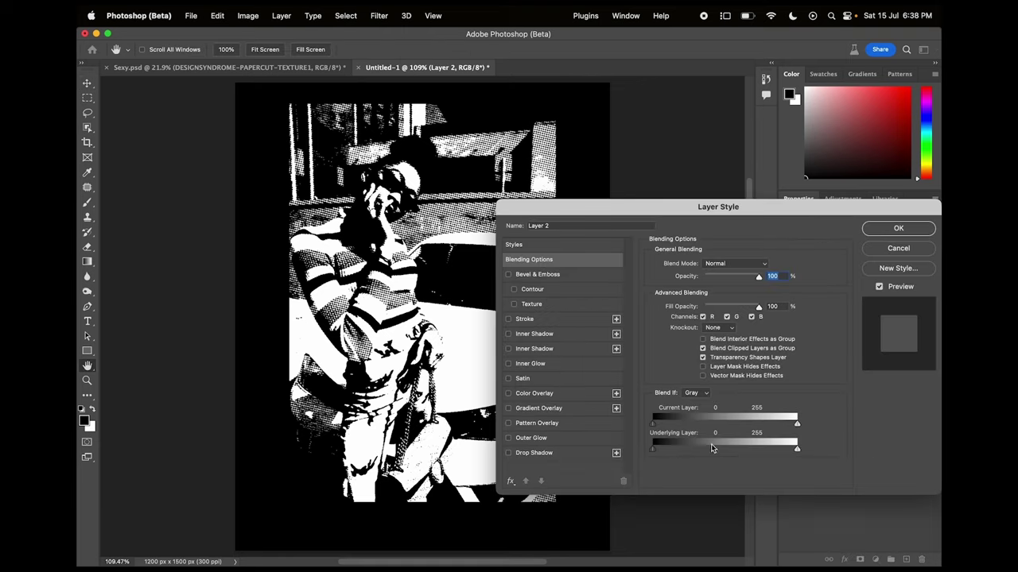
left_click(530, 334)
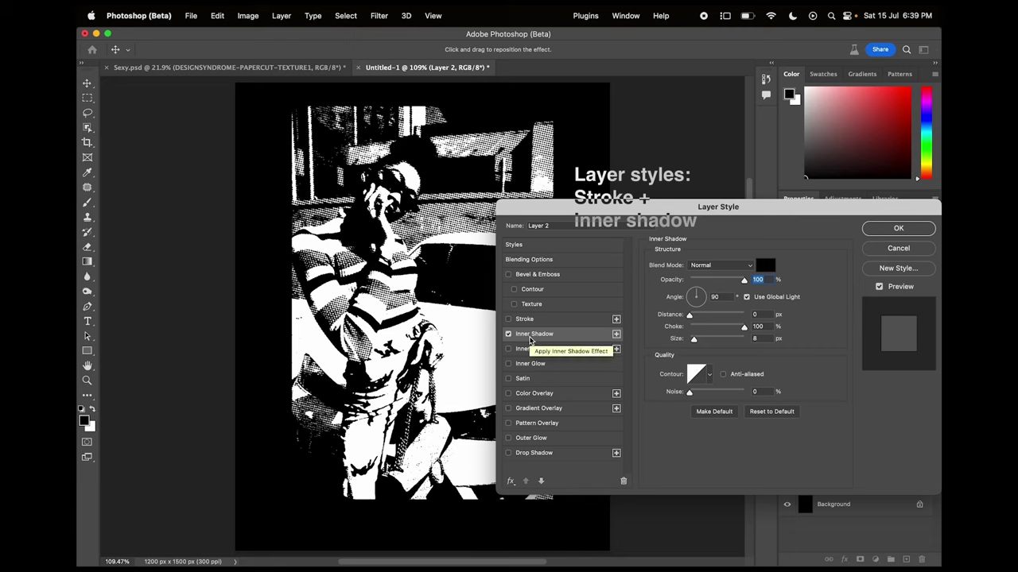
left_click(524, 320)
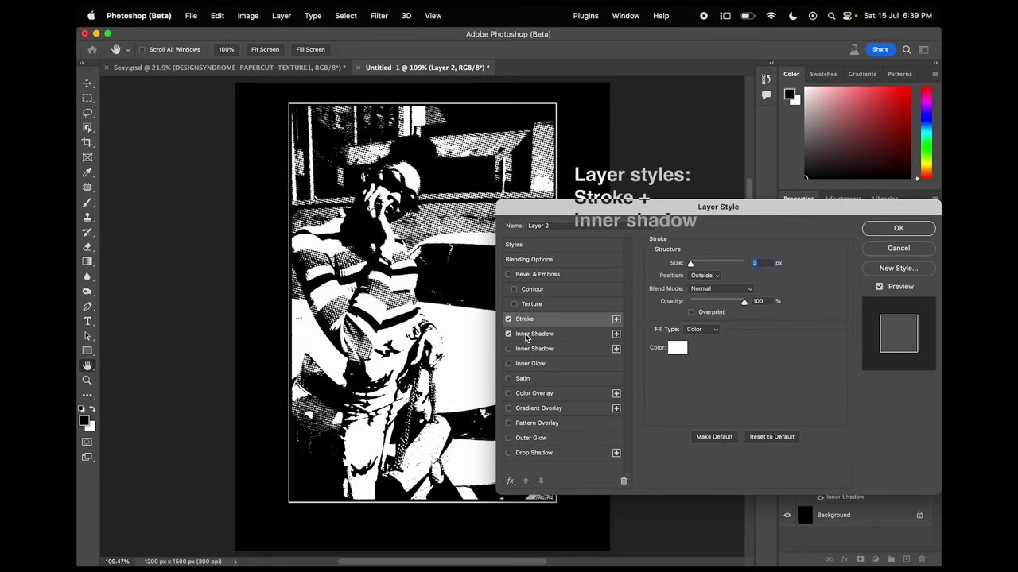
left_click(544, 337)
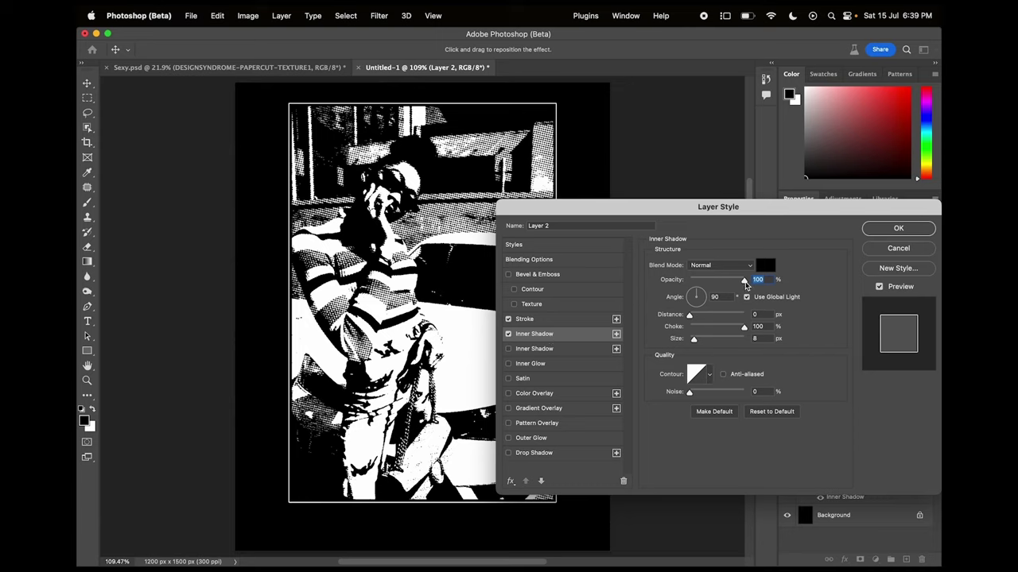
left_click(552, 322)
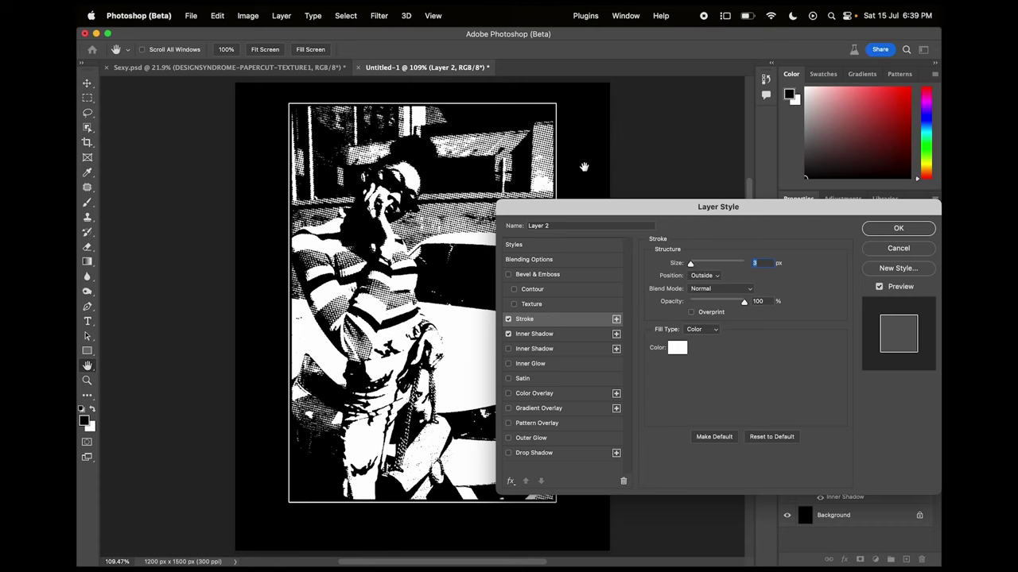
left_click(894, 229)
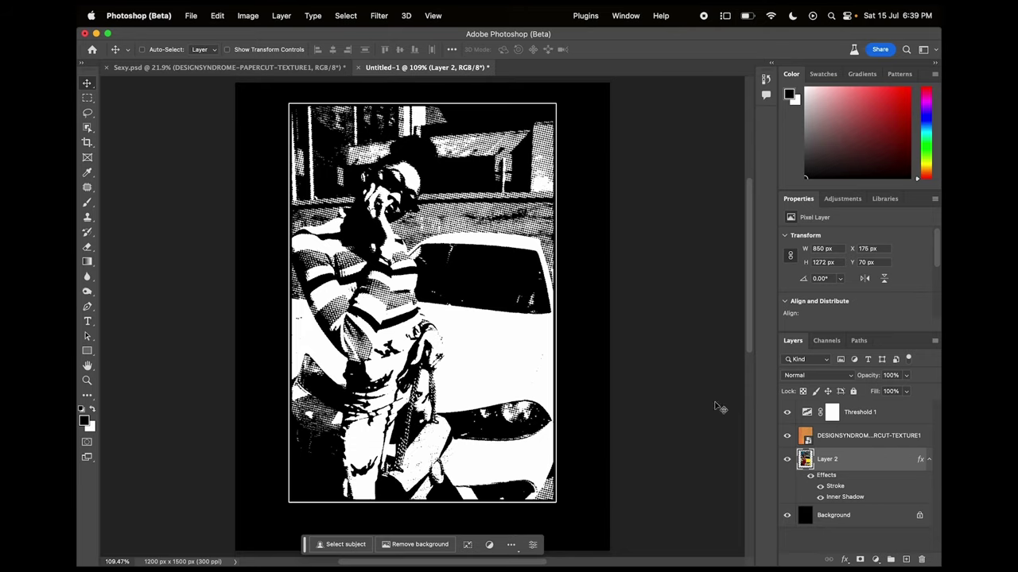
left_click_drag(514, 370, 478, 369)
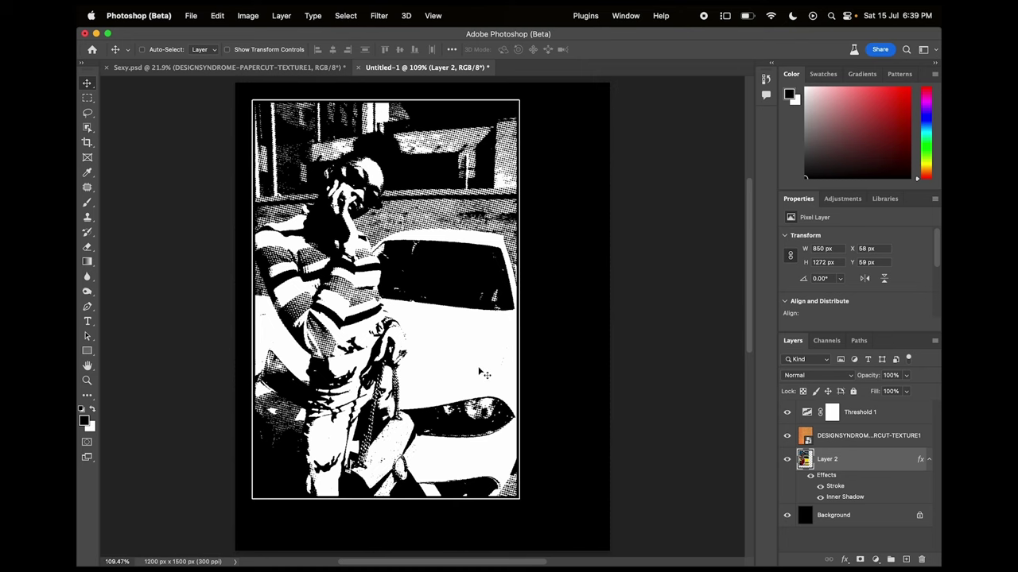
- In Pexels, close the motorcycle photo and open the graffiti sweatshirt photo
key("super+Tab")
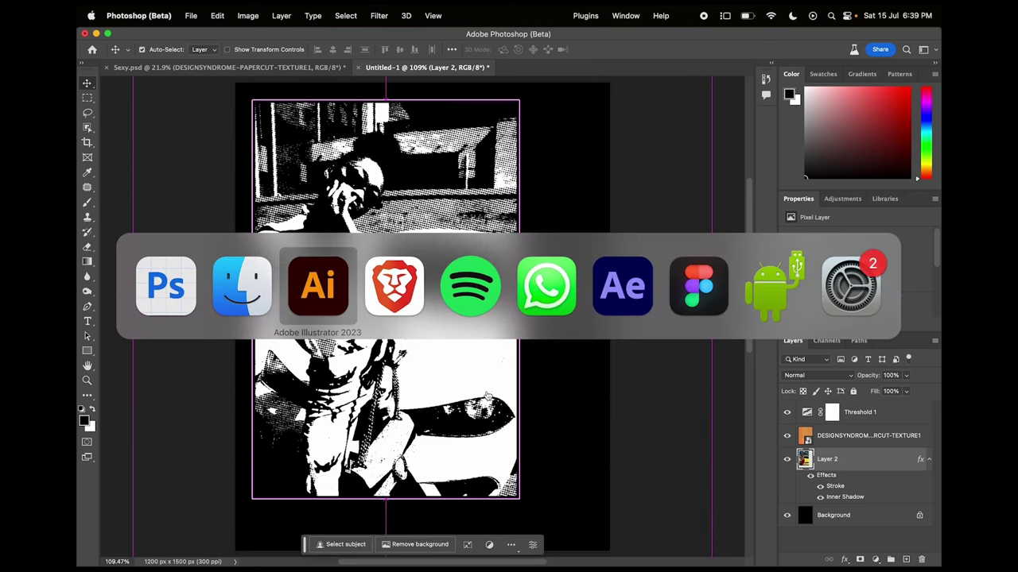
scroll(620, 295, "down", 2)
scroll(620, 295, "down", 5)
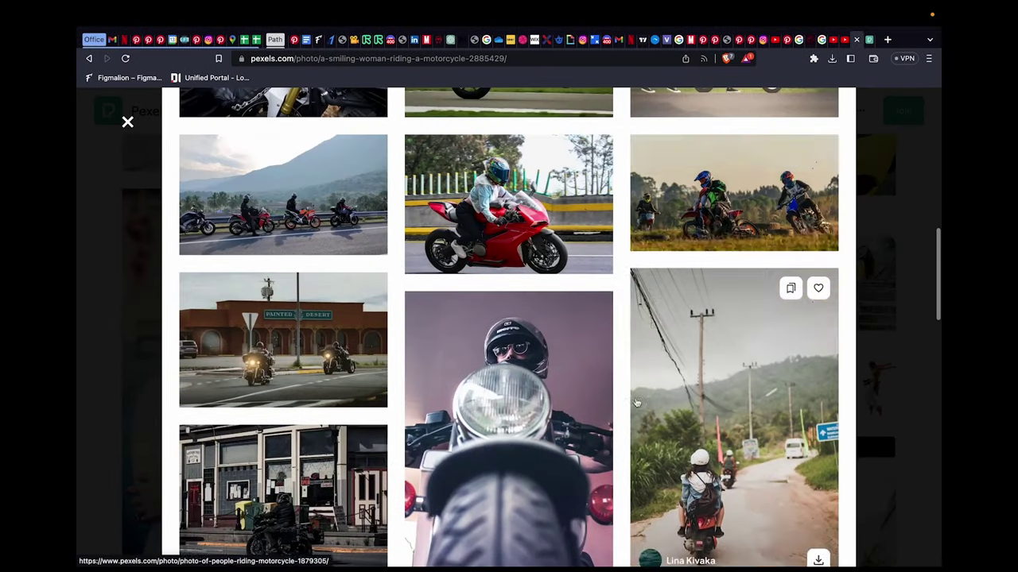
key("Escape")
scroll(610, 353, "down", 3)
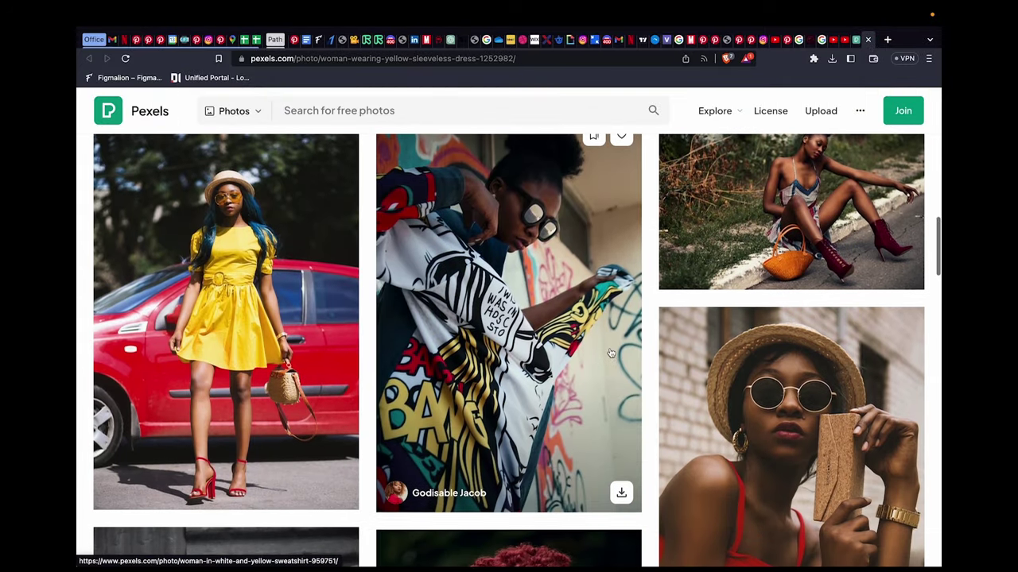
left_click(569, 299)
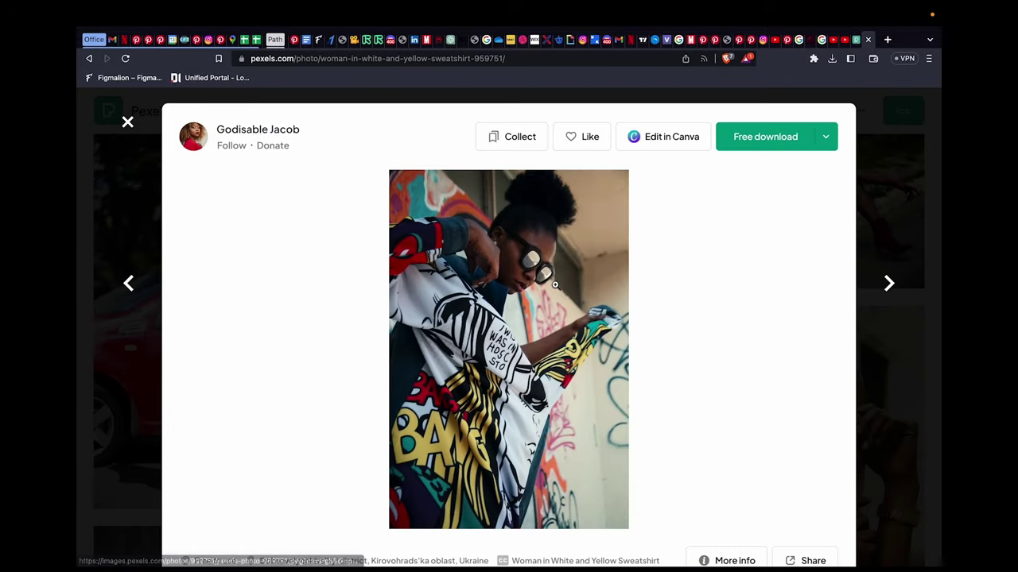
- Copy the sweatshirt photo image and return to the collage document
right_click(527, 303)
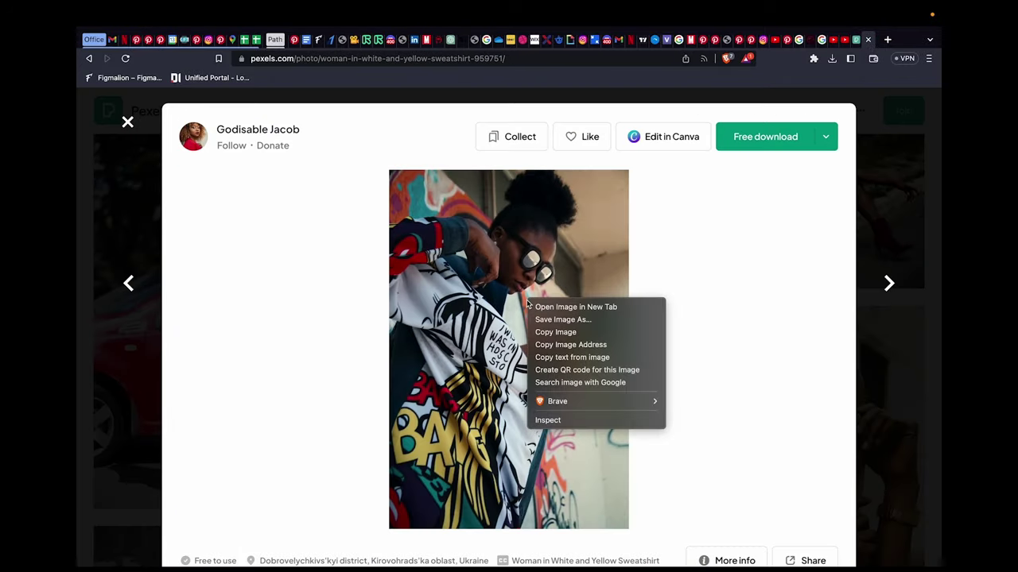
left_click(569, 332)
key("super+Tab")
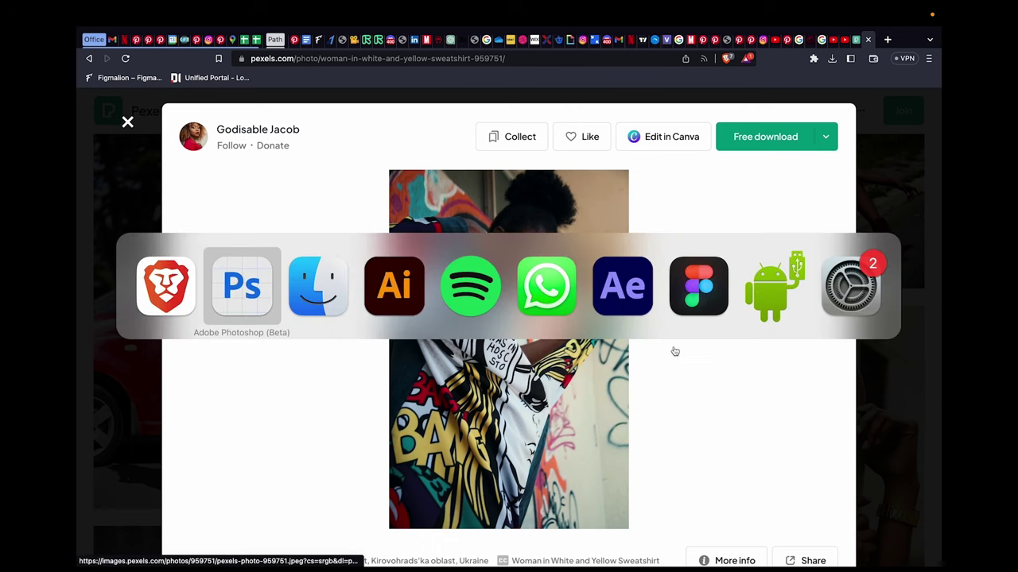
key("super+Tab")
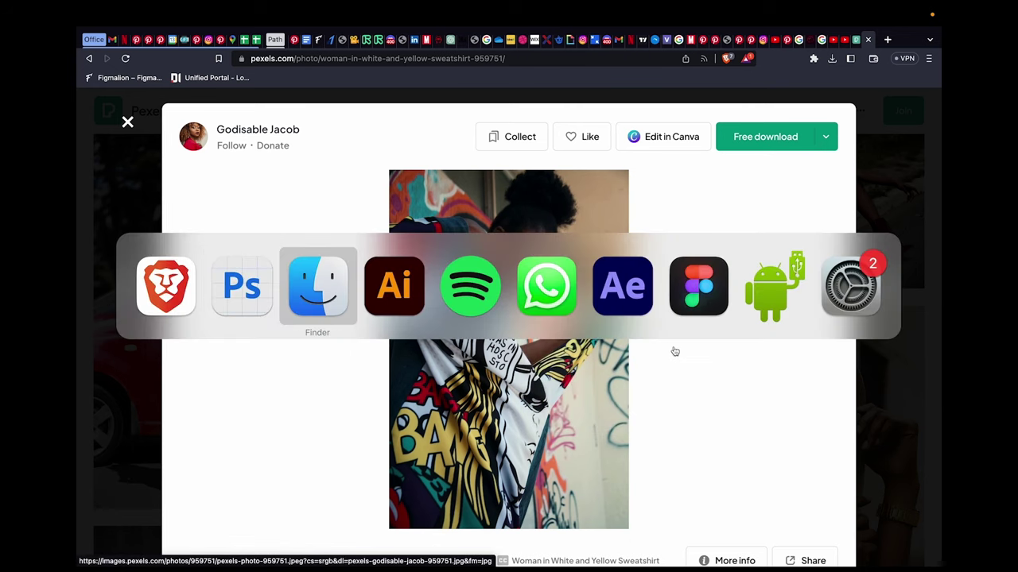
key("super+shift+Tab")
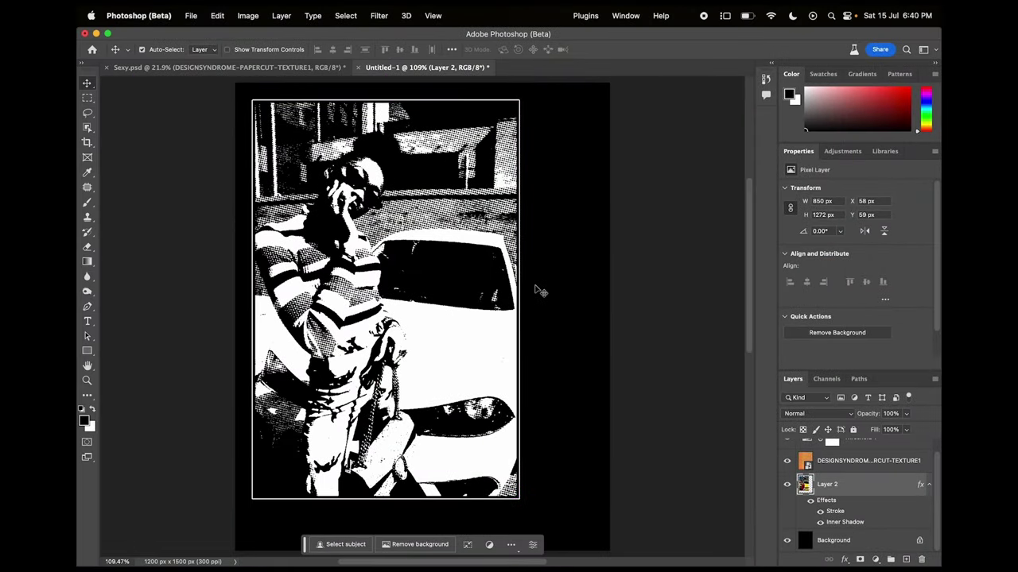
- Paste the sweatshirt photo, scale it to about 38.66%, and place it at the upper right
key("super+v")
left_click(617, 331)
key("super+t")
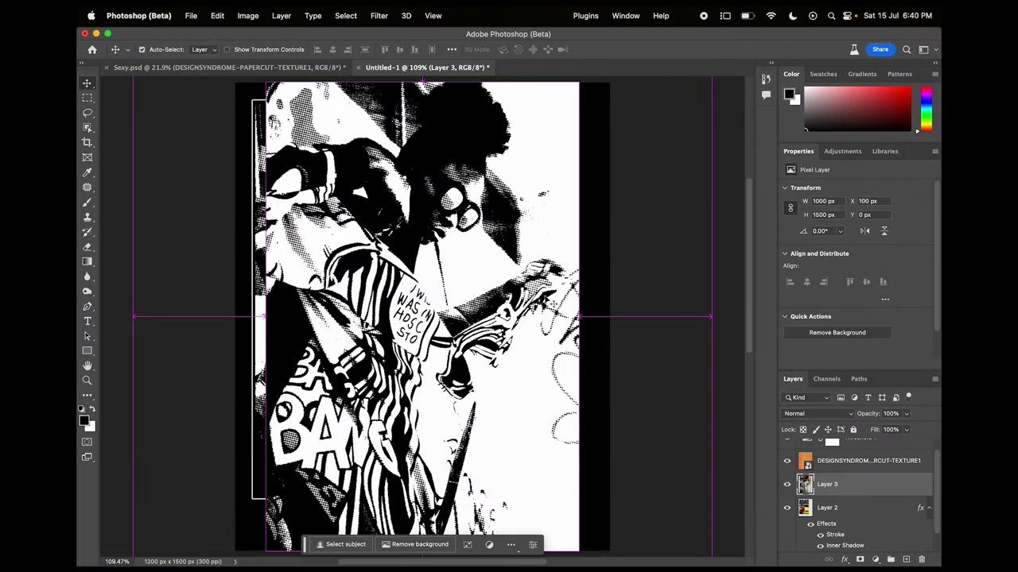
left_click_drag(580, 320, 481, 317)
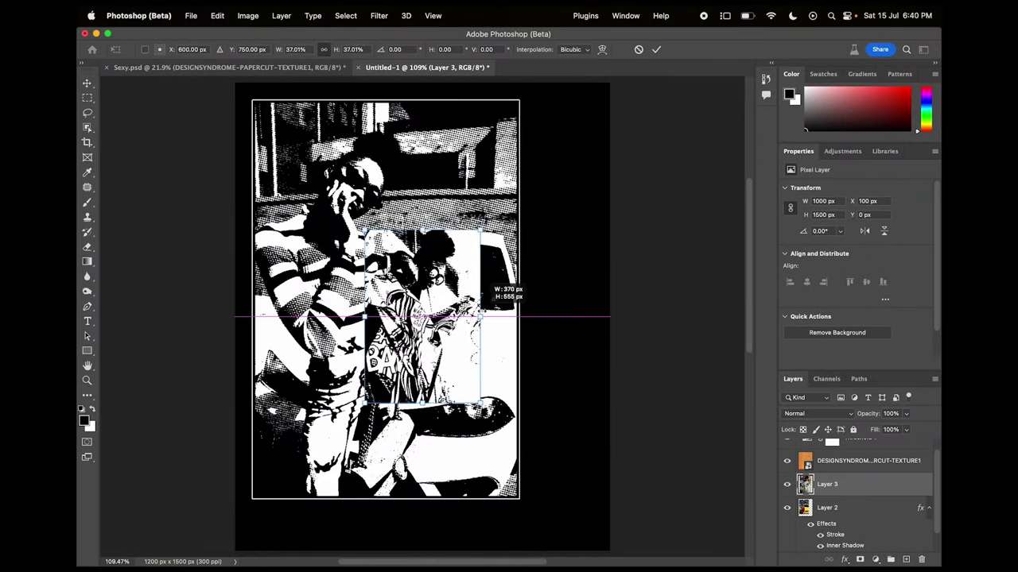
left_click_drag(429, 289, 524, 181)
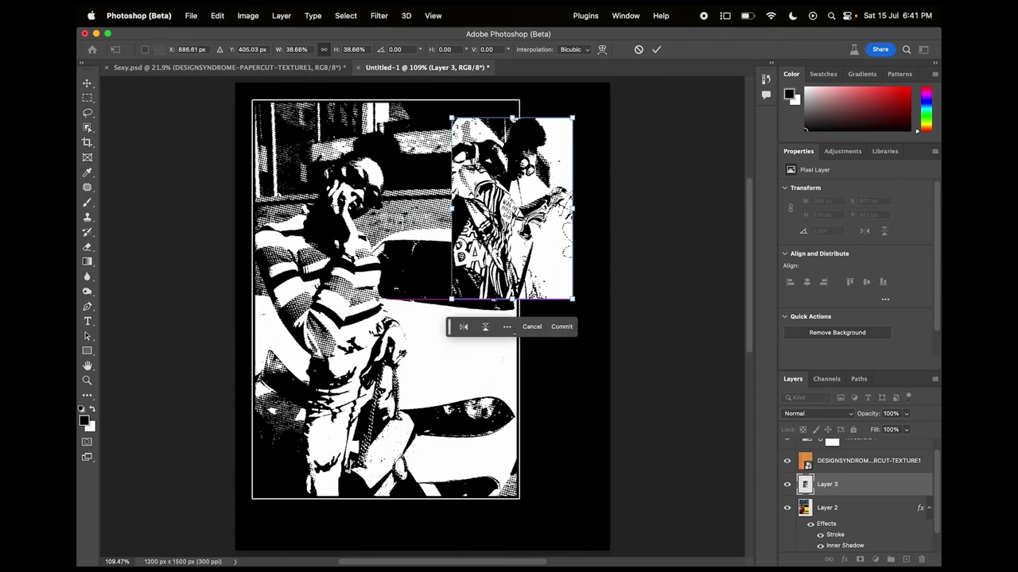
key("Return")
- Paste the white border and shadow layer style onto Layer 3 and nudge it up
scroll(837, 497, "down", 1)
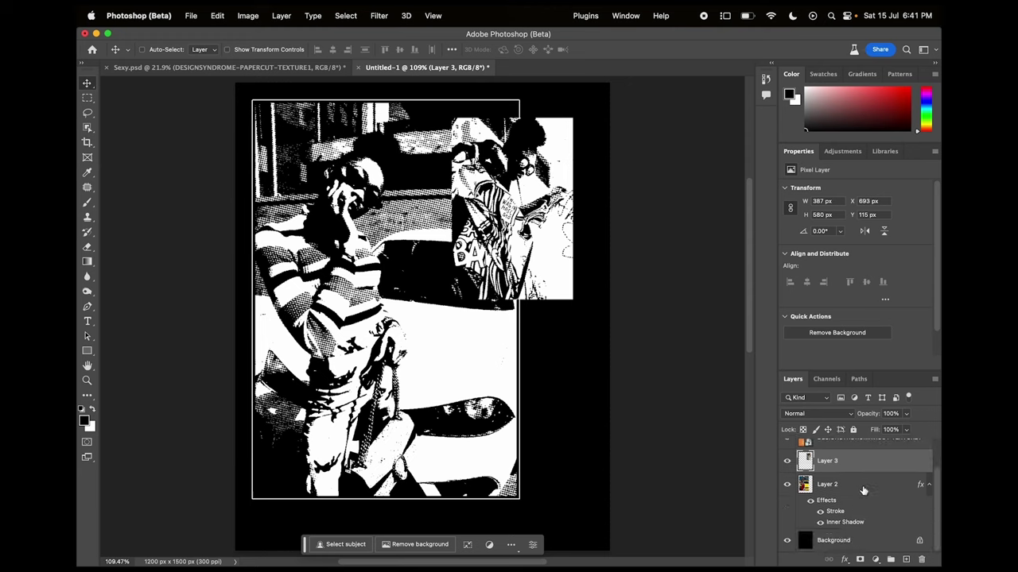
right_click(863, 491)
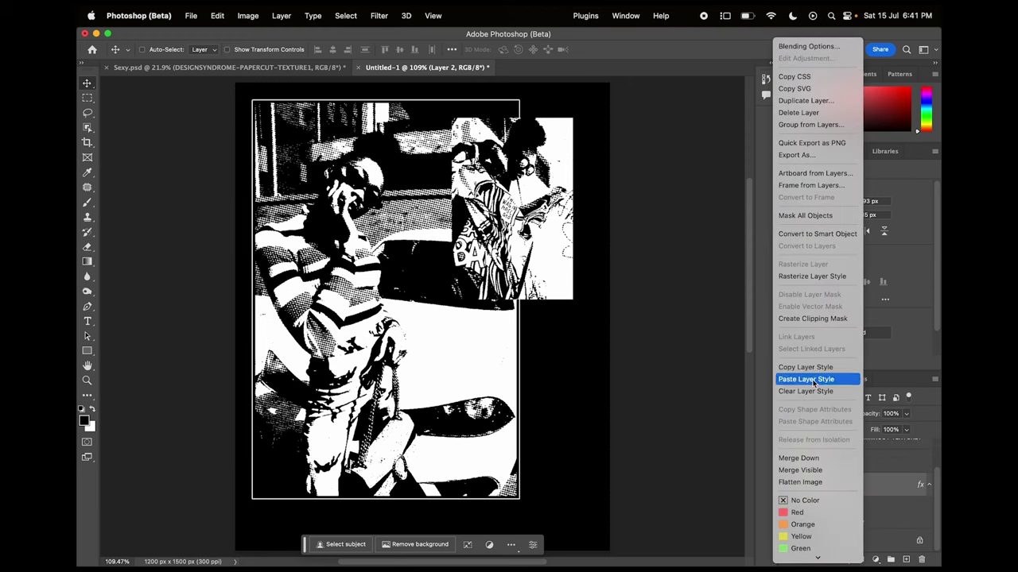
left_click(812, 381)
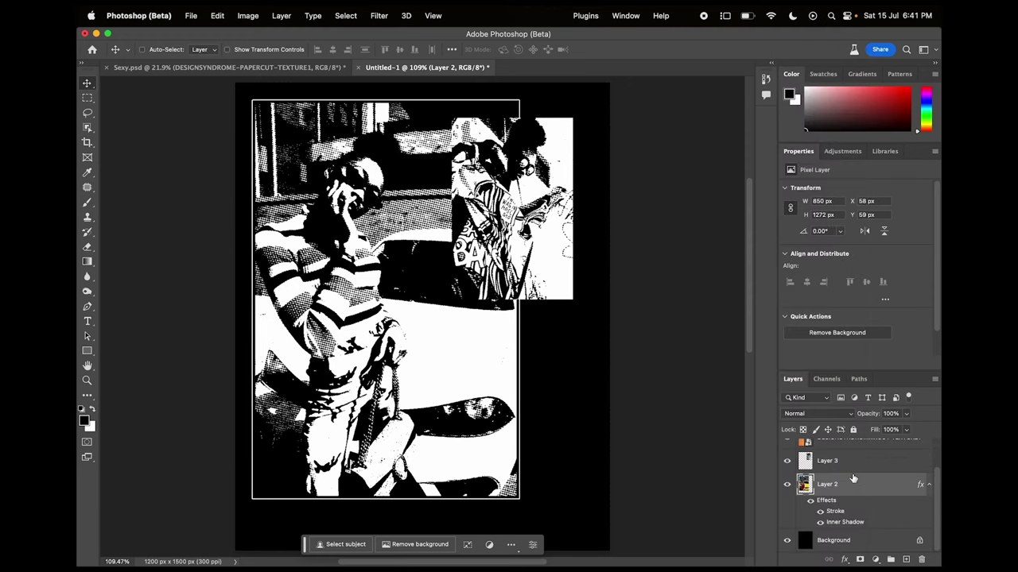
right_click(854, 485)
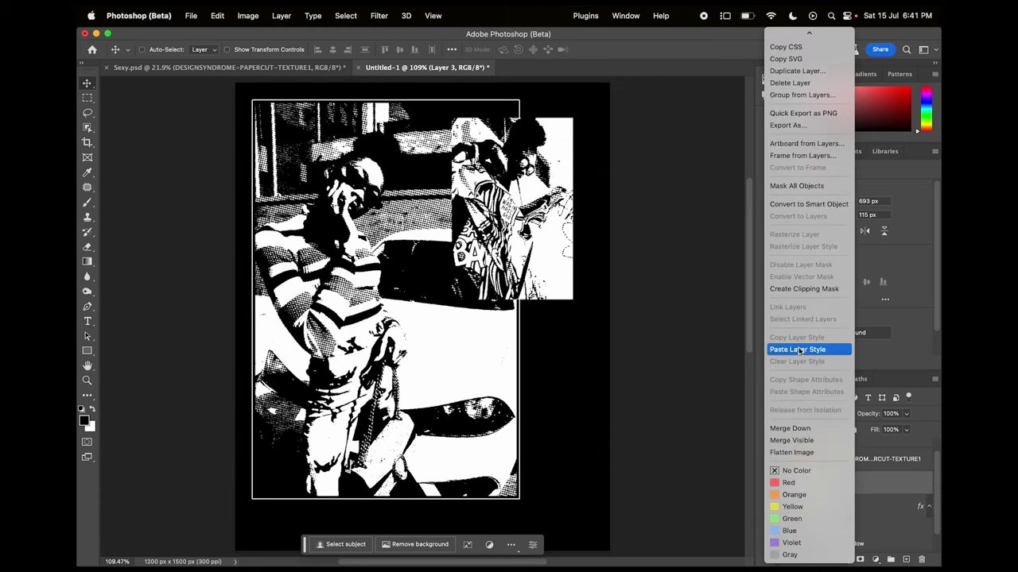
left_click(799, 350)
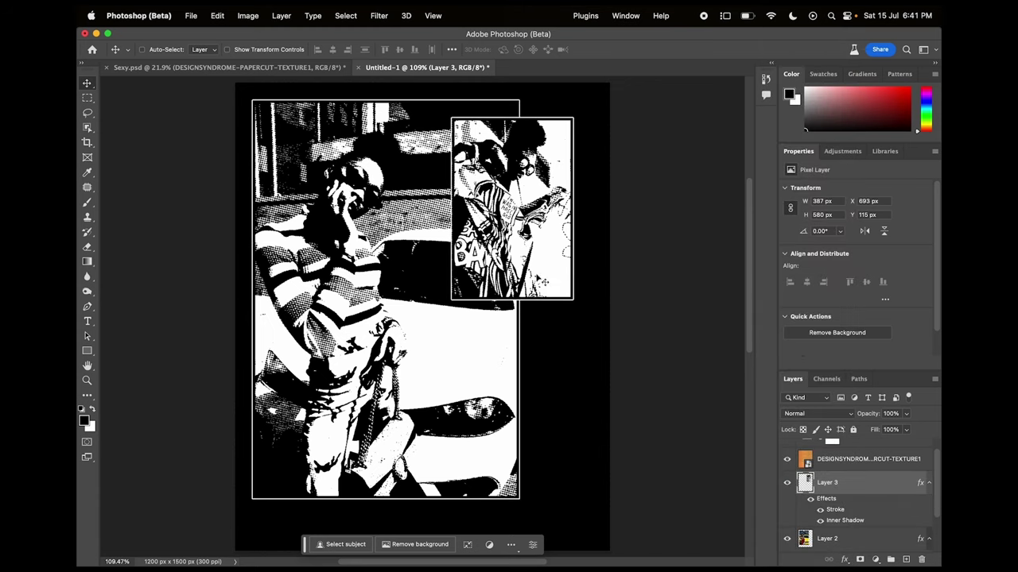
key("shift+Up")
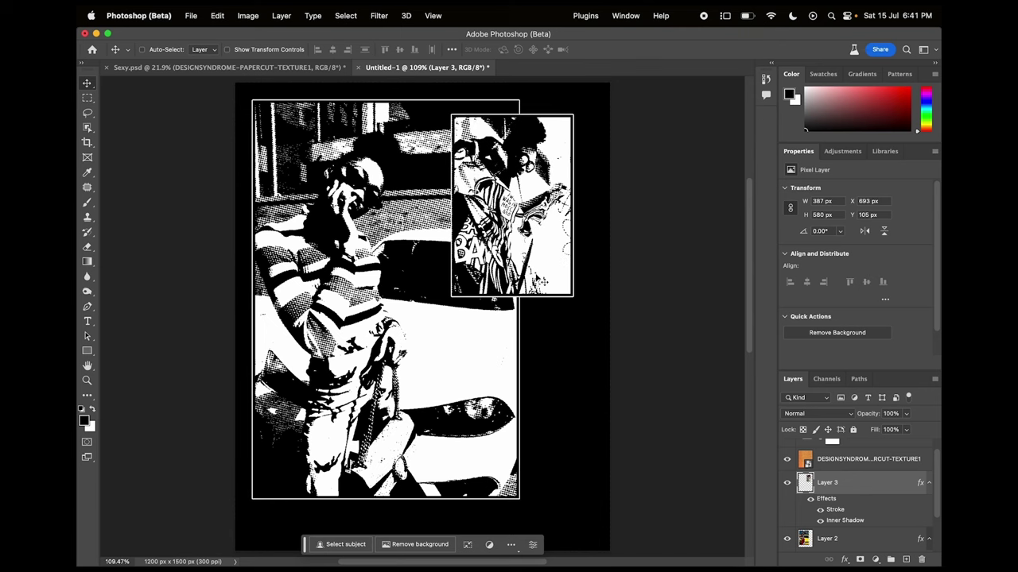
key("super+Tab")
- Scroll the More like this grid and open the distressed-jeans photo
scroll(549, 366, "down", 10)
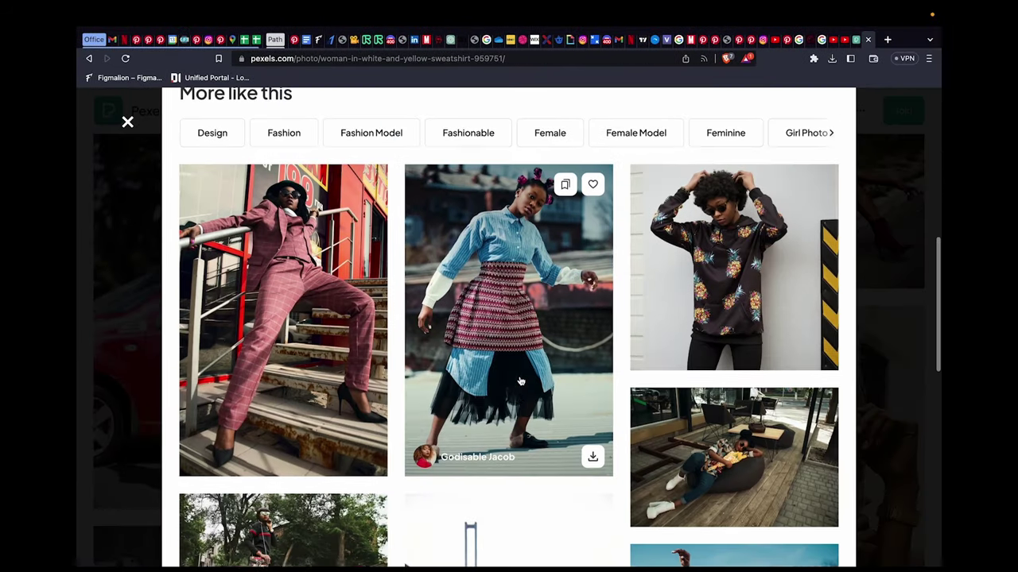
scroll(525, 378, "down", 3)
scroll(521, 381, "down", 5)
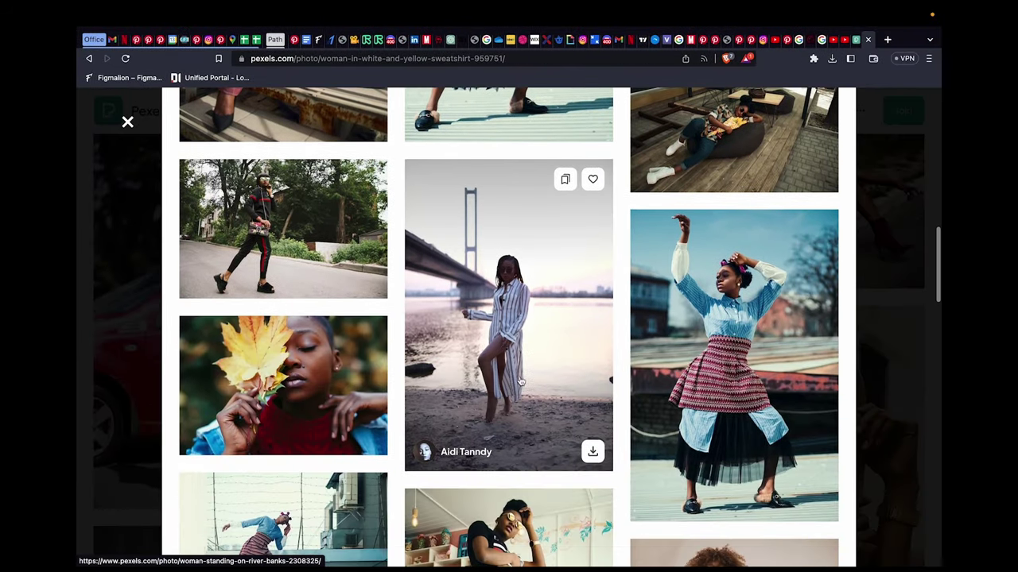
scroll(521, 382, "down", 3)
scroll(521, 382, "down", 1)
scroll(521, 382, "down", 1)
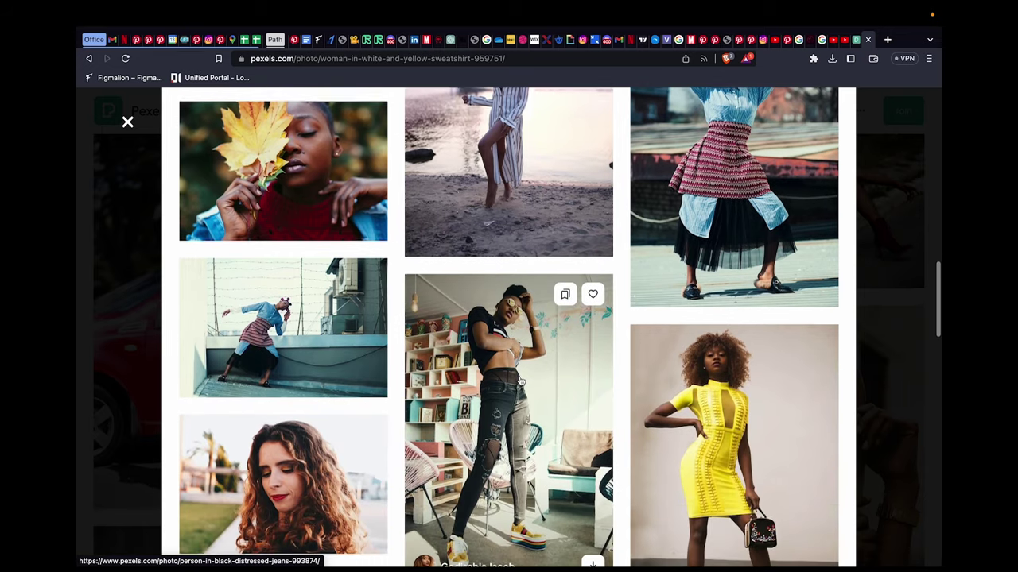
scroll(521, 381, "down", 2)
scroll(521, 382, "down", 1)
left_click(520, 381)
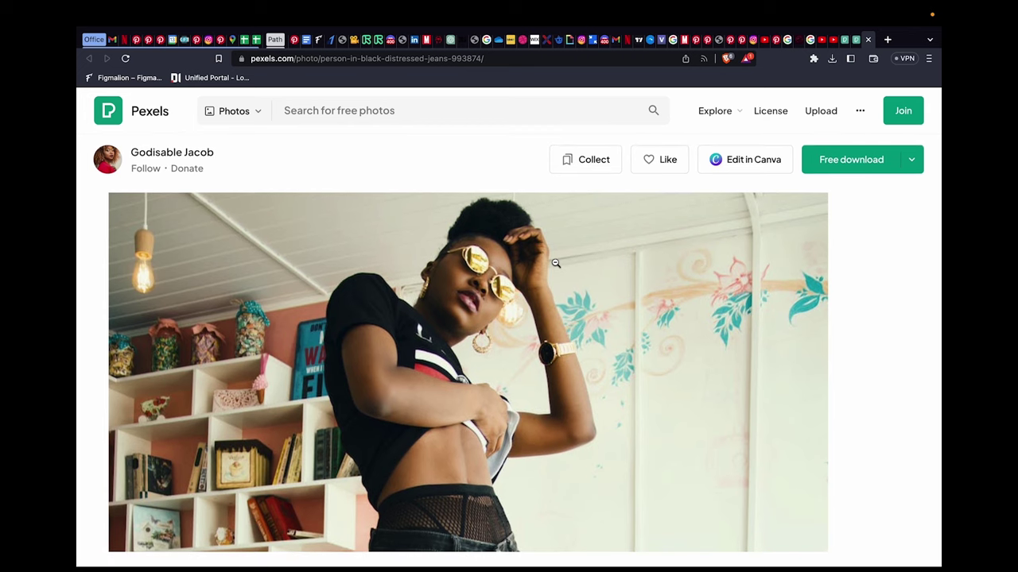
- Screenshot the face with gold sunglasses and drop it onto the collage canvas
key("super+shift+4")
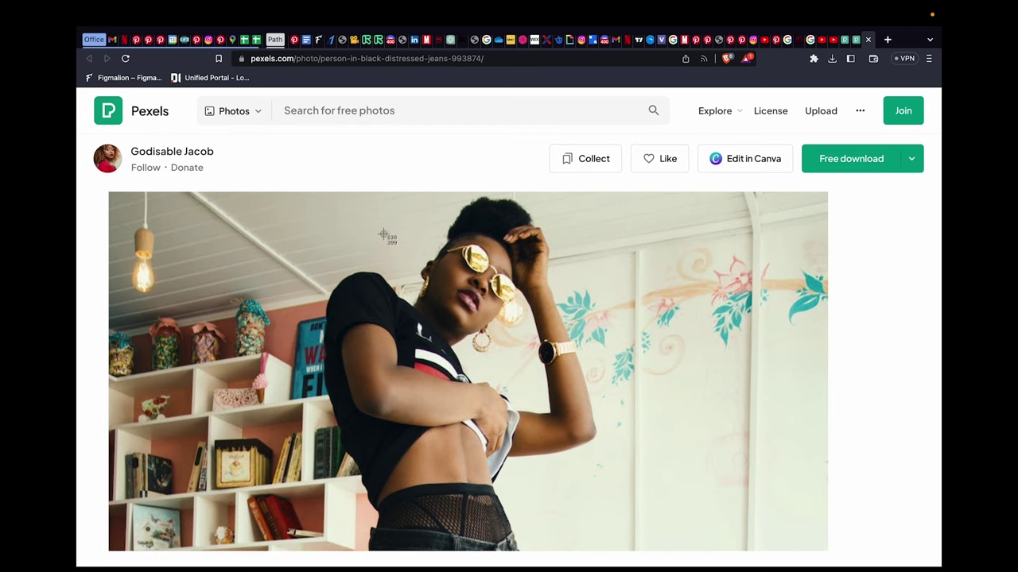
left_click_drag(418, 236, 556, 305)
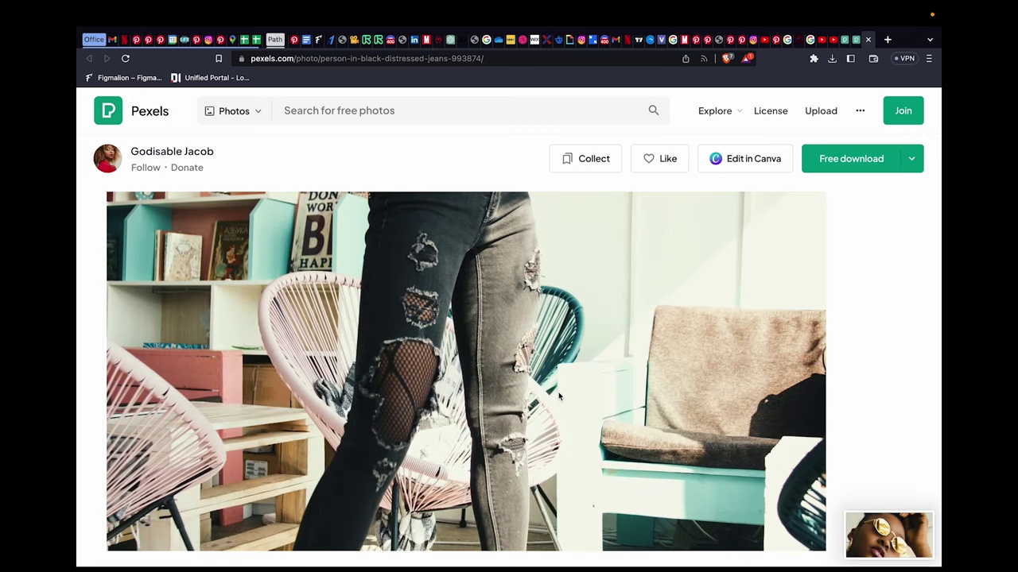
key("super+Tab")
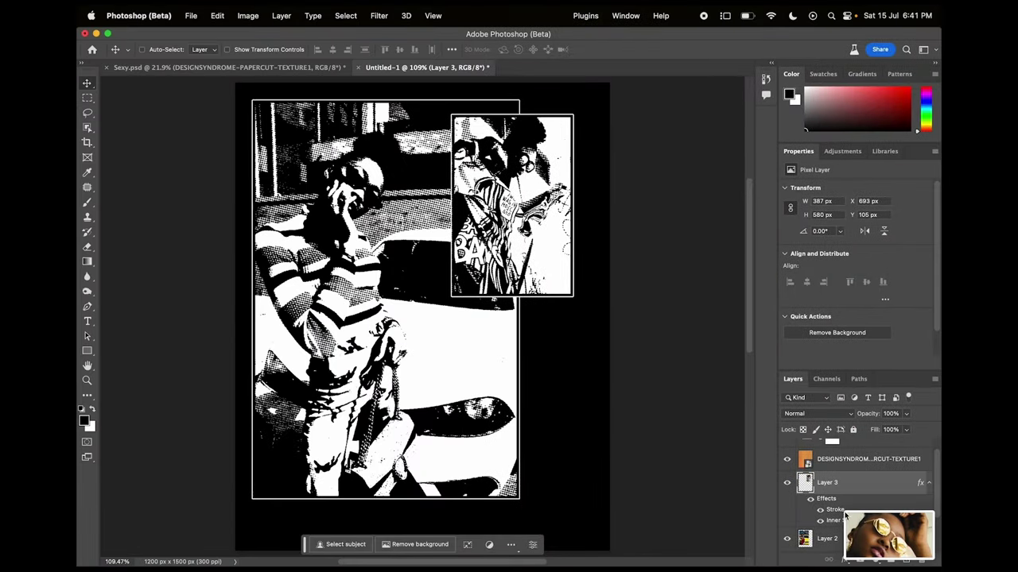
mouse_move(886, 533)
left_mouse_down()
mouse_move(455, 340)
mouse_move(497, 294)
mouse_move(538, 314)
left_mouse_up()
- Scale and commit the sunglasses screenshot, nudging it left and down below the upper-right panel
left_click_drag(459, 340, 450, 340)
key("Return")
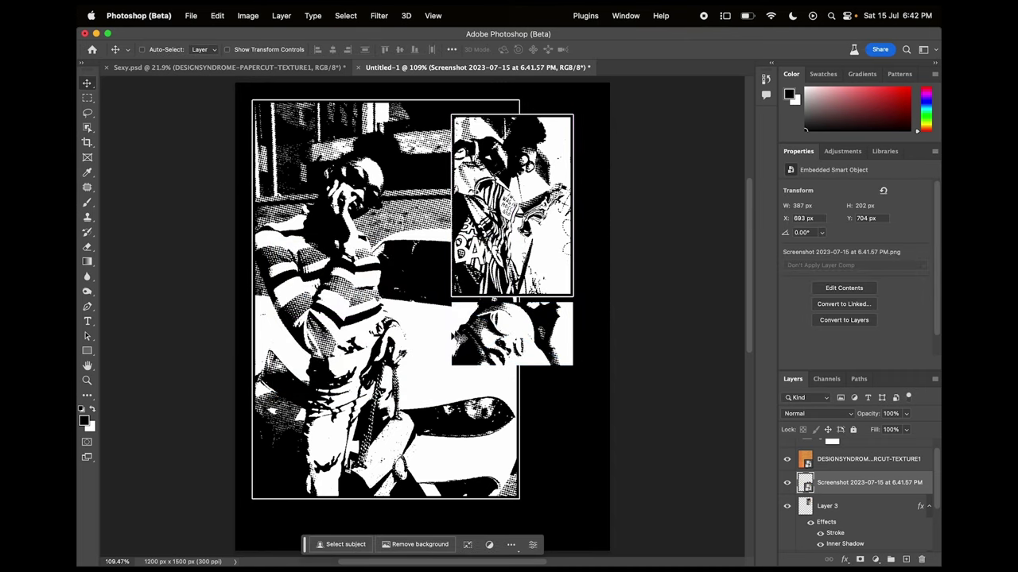
key("shift+Left")
key("shift+Down")
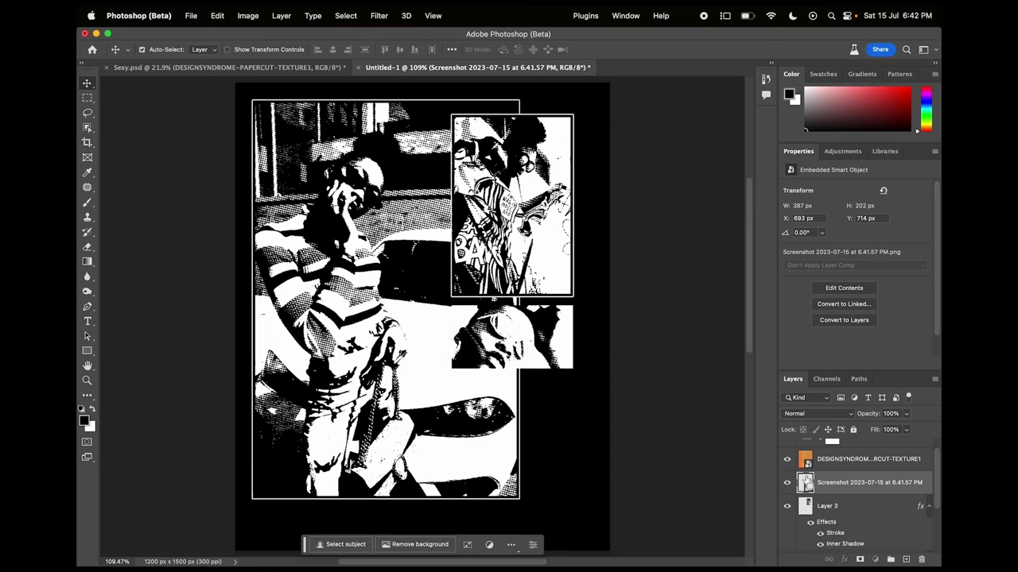
- Add a Curves adjustment that darkens the sunglasses screenshot's shadows and lighter tones
left_click(804, 477, "ctrl")
left_click(875, 560)
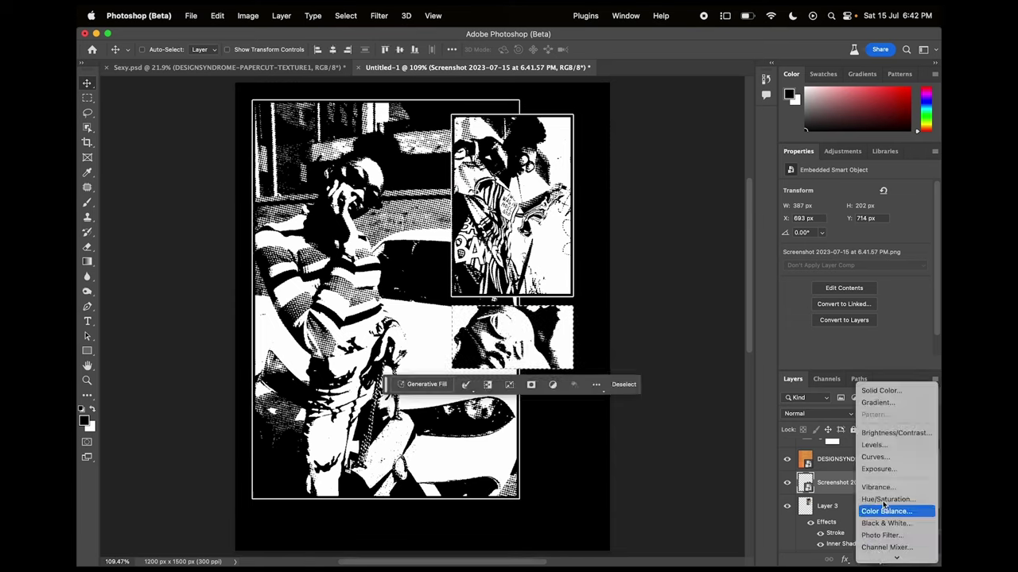
left_click(875, 457)
left_click_drag(859, 282, 852, 299)
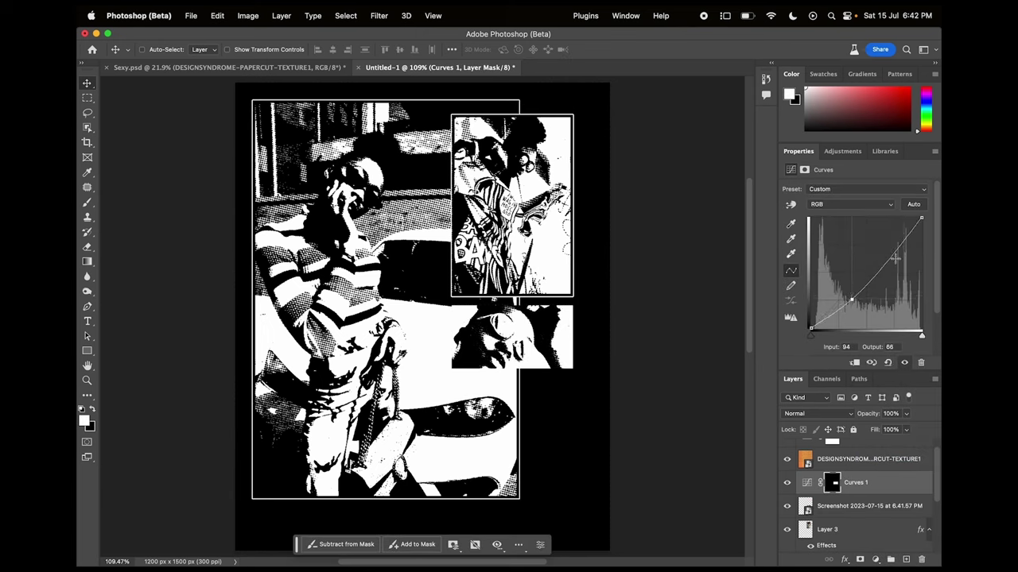
left_click_drag(894, 259, 898, 263)
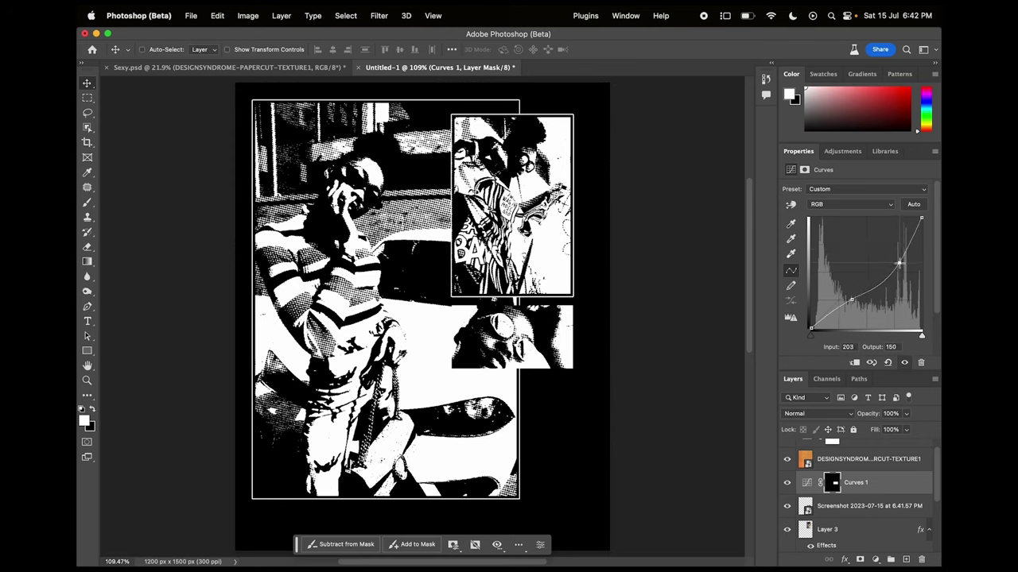
- Paste the white stroke and inner shadow layer style onto the sunglasses panel
right_click(877, 493)
left_click(902, 494)
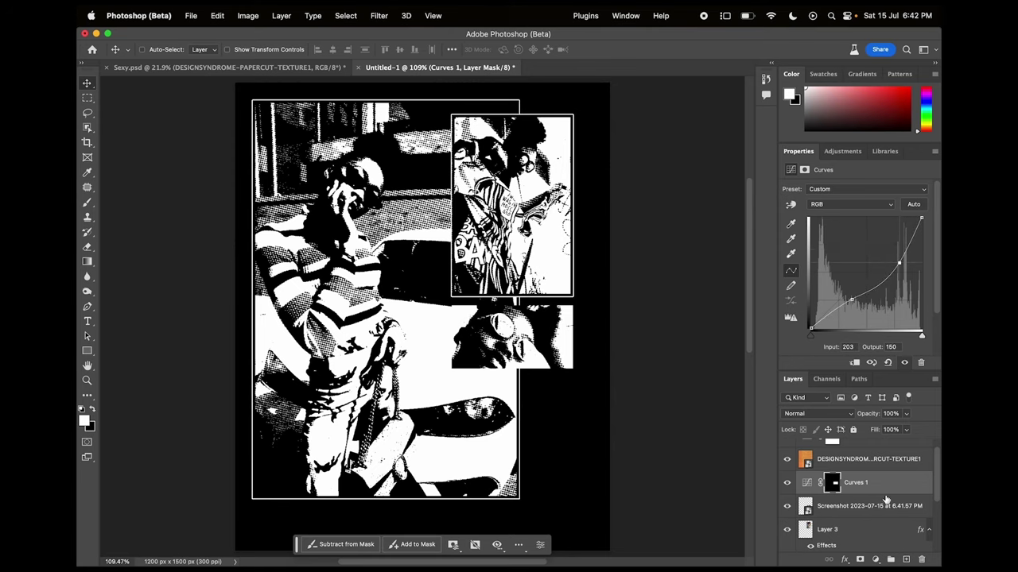
right_click(795, 509)
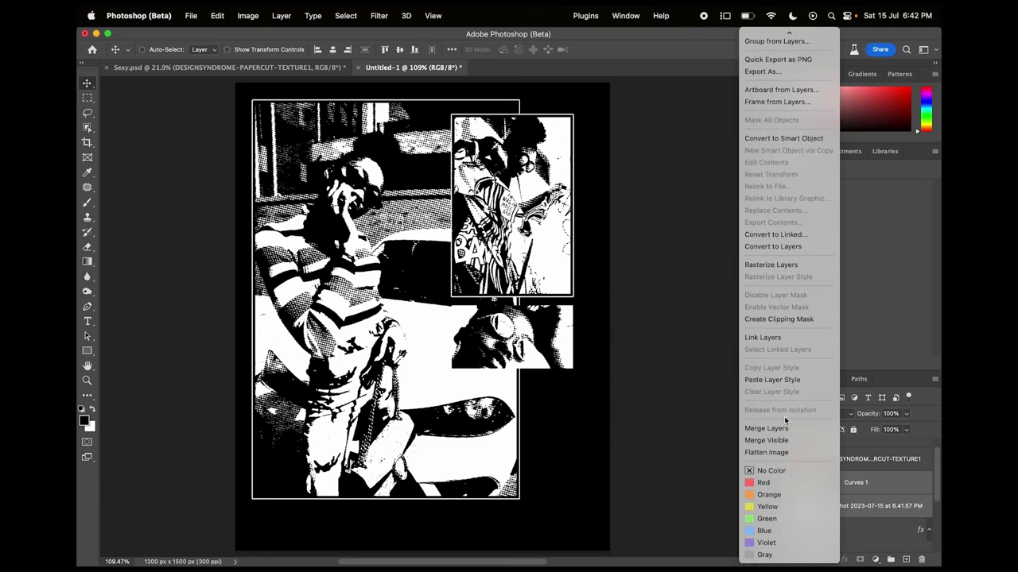
left_click(795, 483)
right_click(795, 481)
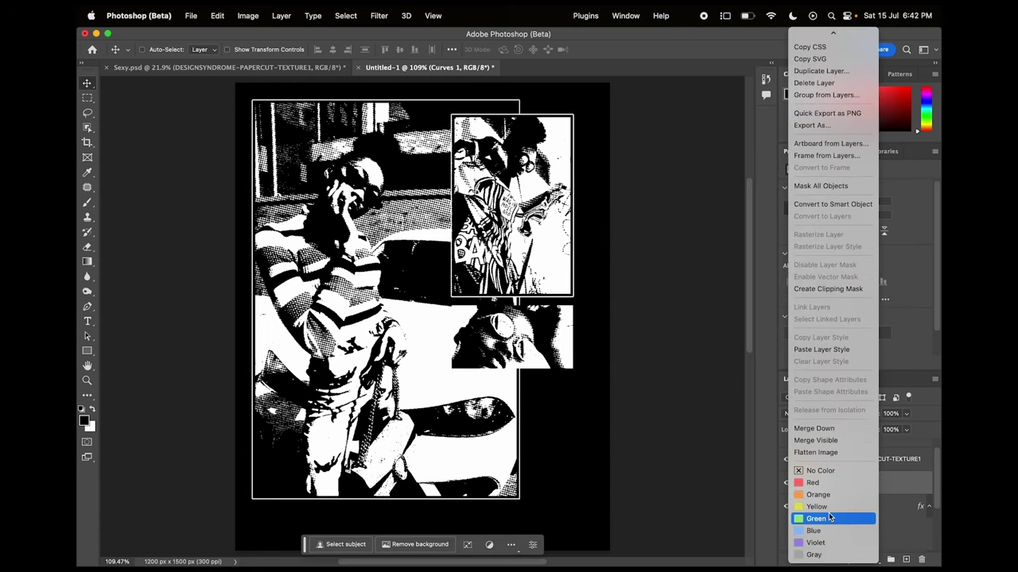
left_click(821, 349)
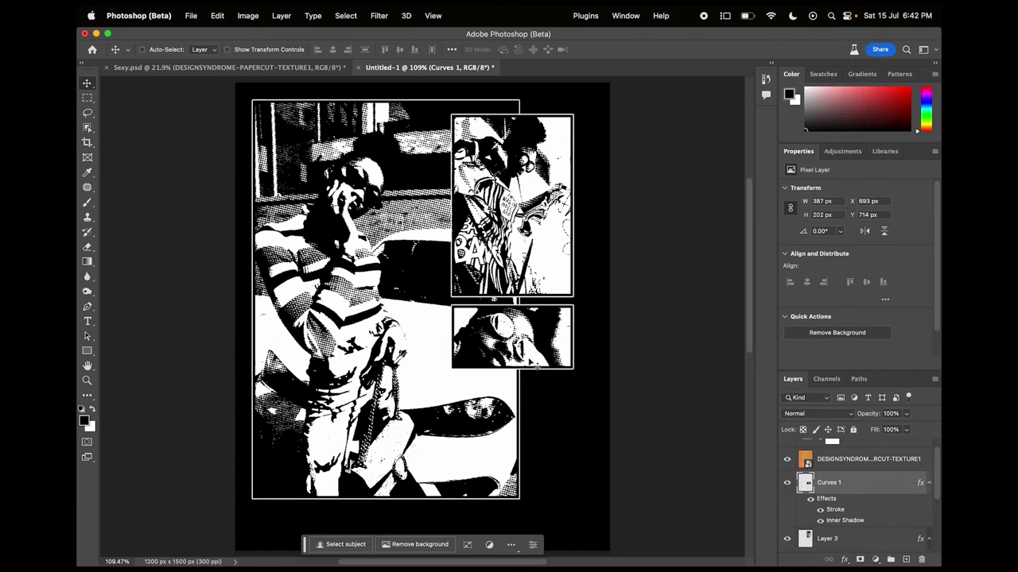
- Back in the browser, shrink the enlarged photo and scroll through the Pexels results
key("super+Tab")
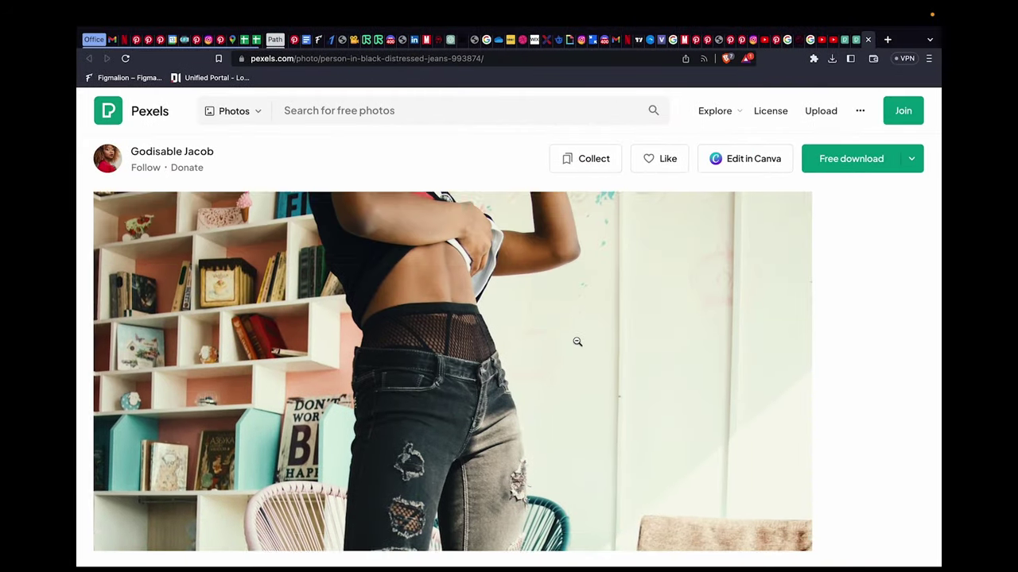
left_click(577, 342)
scroll(728, 446, "down", 10)
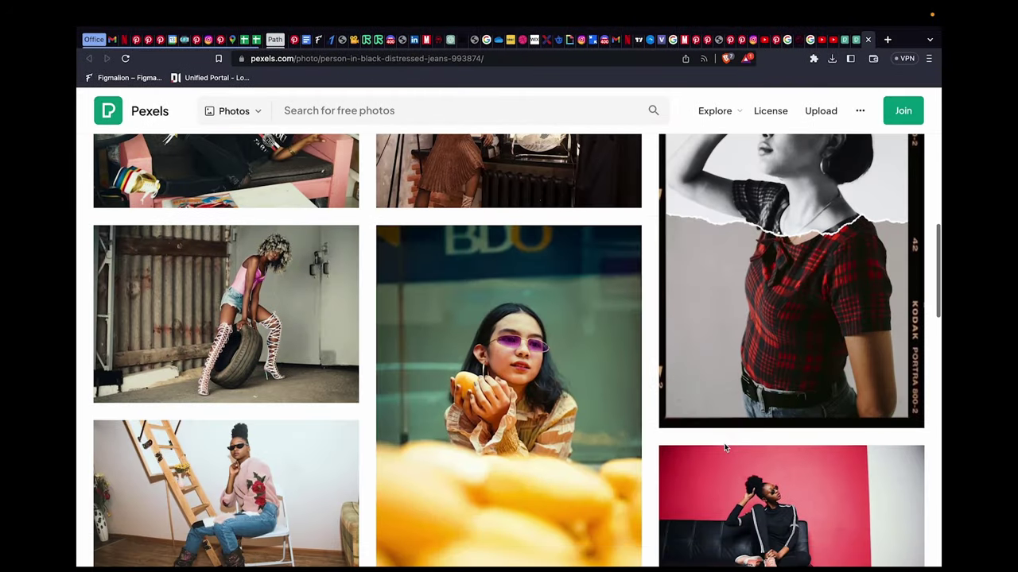
scroll(725, 449, "down", 1)
scroll(725, 449, "down", 1)
scroll(725, 449, "down", 4)
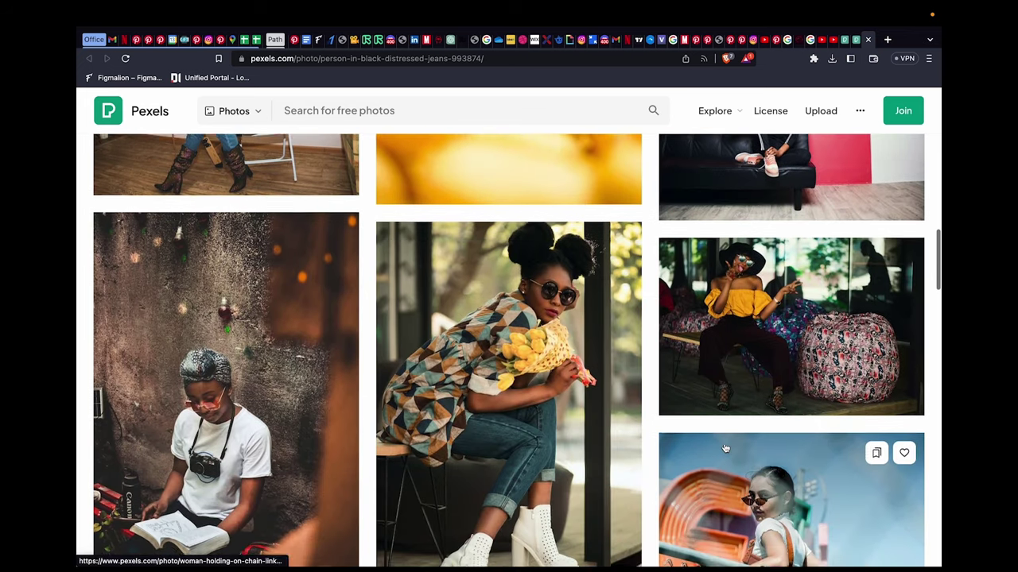
scroll(725, 449, "down", 1)
scroll(725, 447, "down", 4)
scroll(725, 448, "down", 2)
scroll(726, 447, "down", 5)
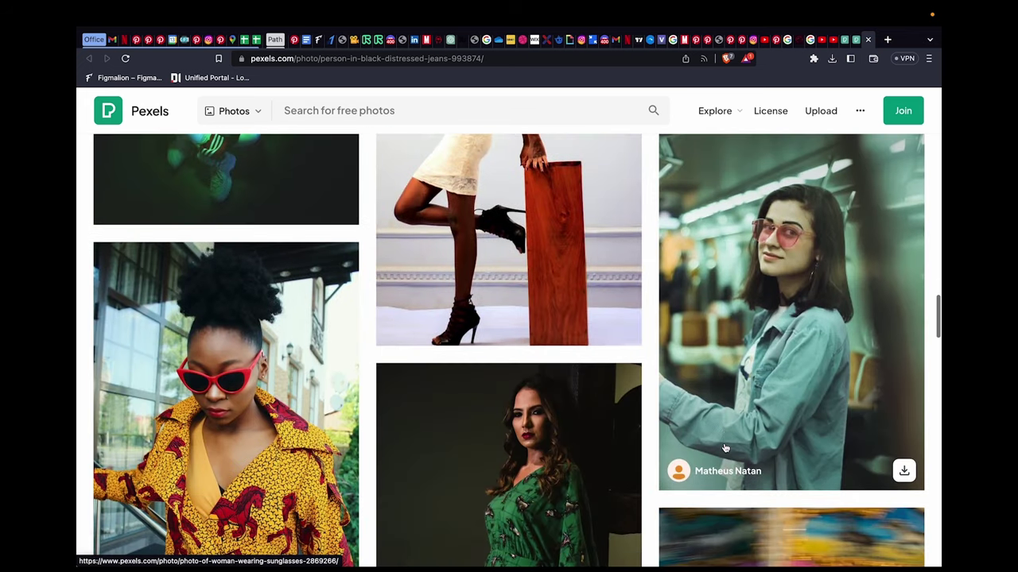
scroll(399, 161, "up", 3)
- Search Pexels for 'rose' and mark the white-petaled flowers photo for a screenshot
left_click(358, 110)
type("rose")
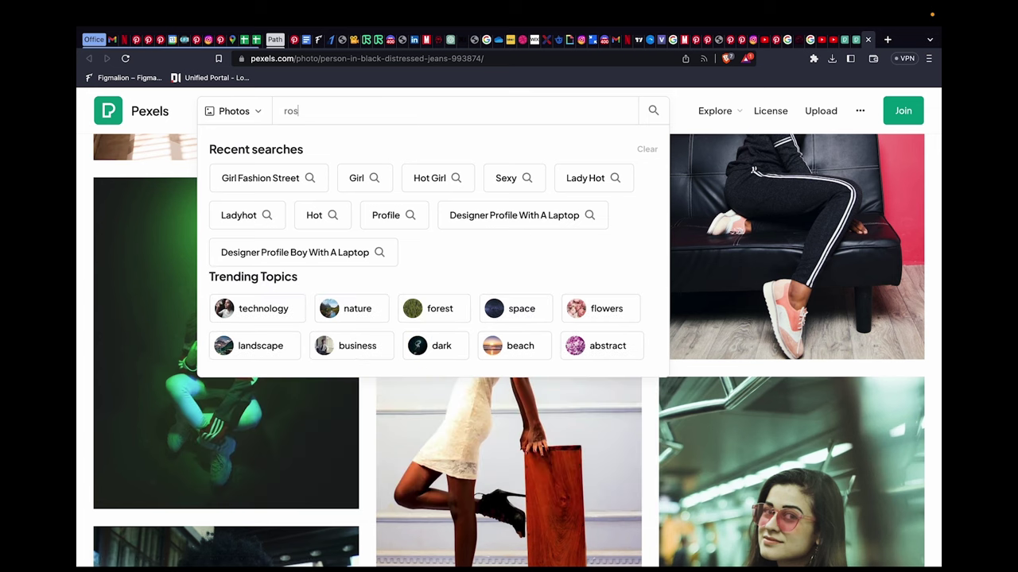
key("Return")
scroll(458, 281, "down", 10)
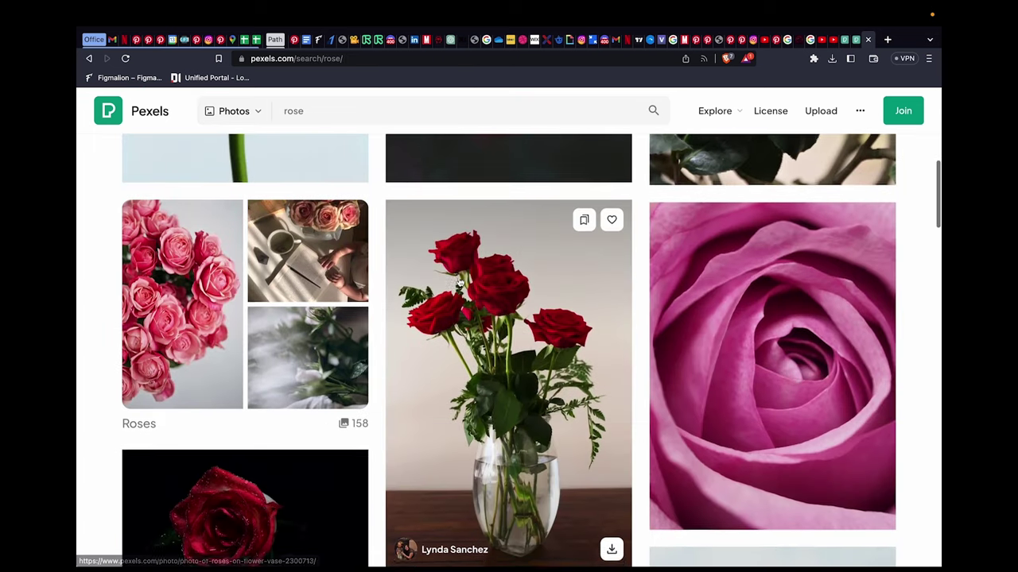
scroll(459, 281, "down", 1)
scroll(459, 282, "down", 3)
scroll(458, 282, "down", 2)
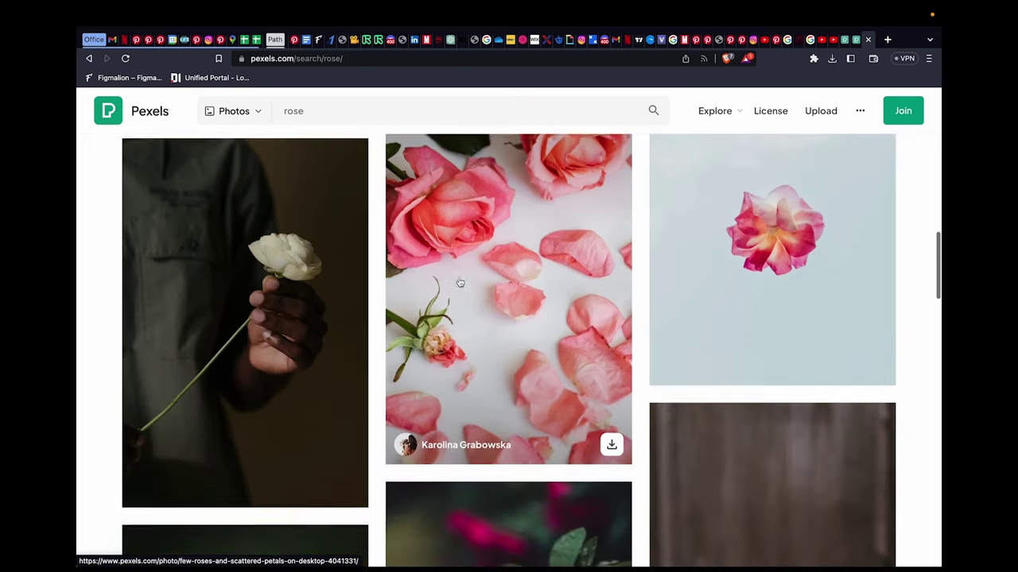
scroll(459, 282, "down", 2)
scroll(459, 281, "down", 2)
scroll(458, 282, "down", 2)
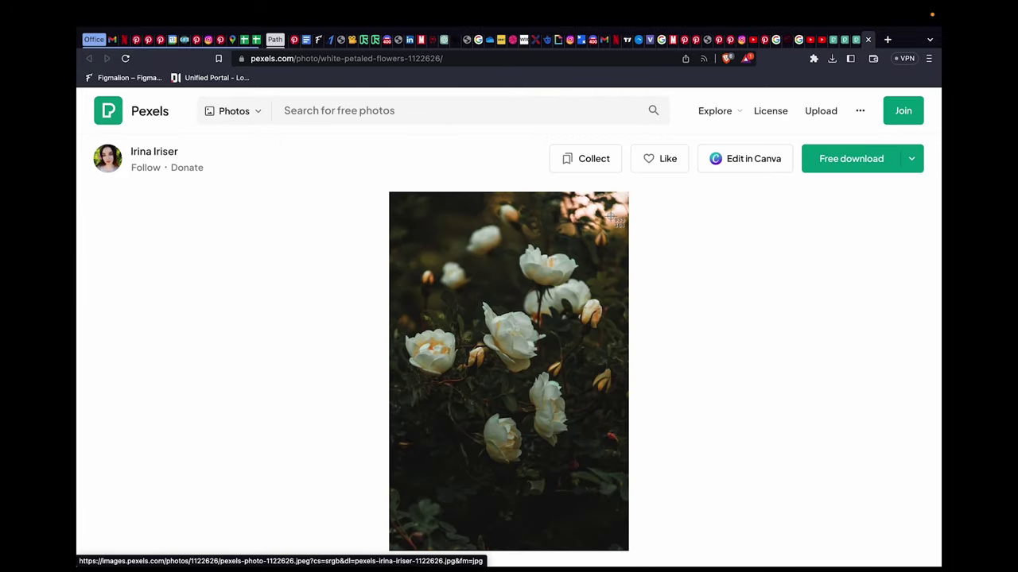
left_click_drag(614, 213, 396, 492)
- Fit the roses screenshot into the bottom-right slot at 387 × 484 px, pasting the stroke and shadow style
key("super+Tab")
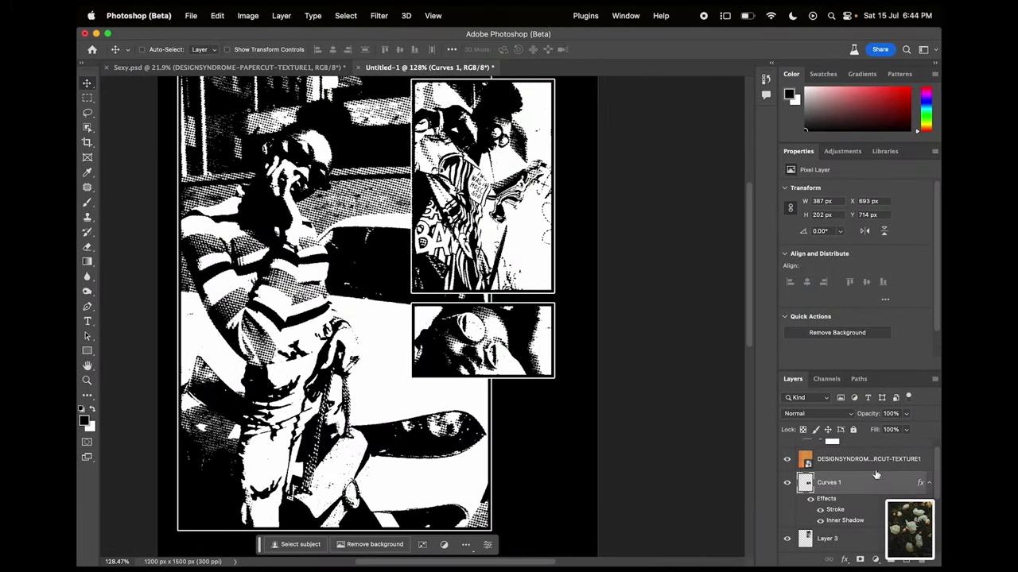
left_click_drag(909, 528, 520, 443)
left_click_drag(600, 316, 469, 433)
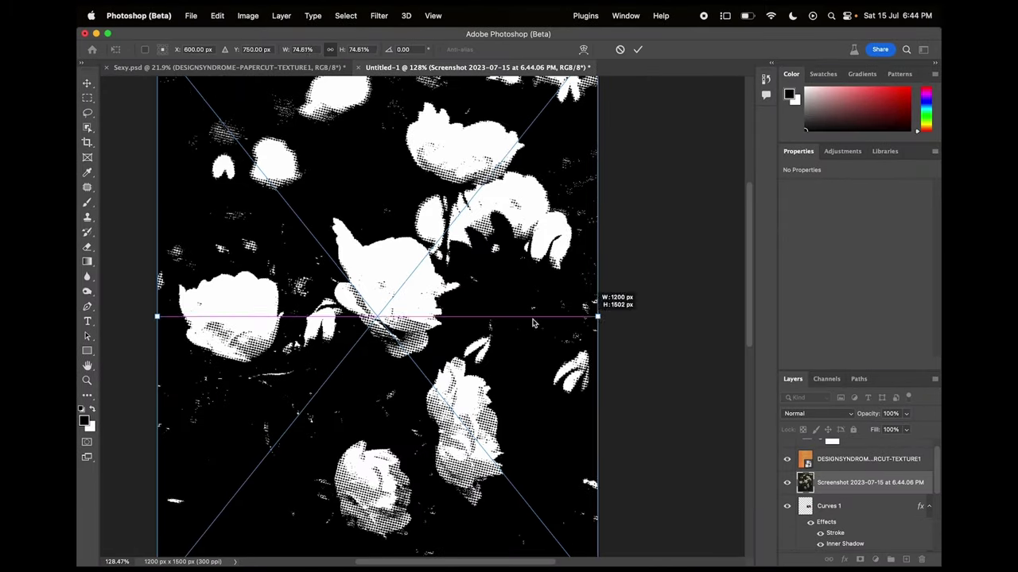
mouse_move(498, 473)
left_mouse_down()
mouse_move(481, 458)
mouse_move(557, 429)
mouse_move(542, 409)
mouse_move(534, 424)
left_mouse_up()
scroll(538, 418, "up", 1)
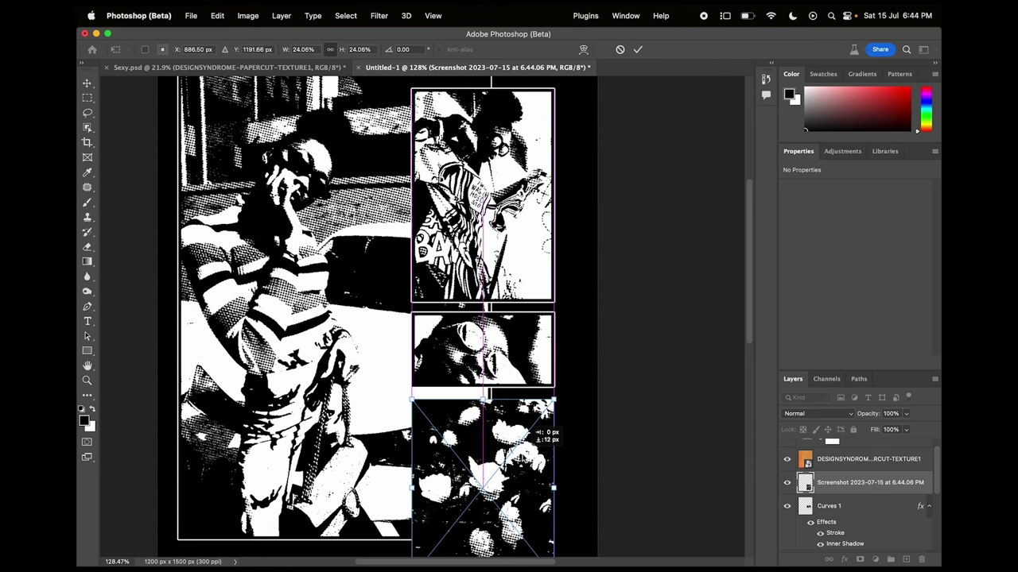
key("Return")
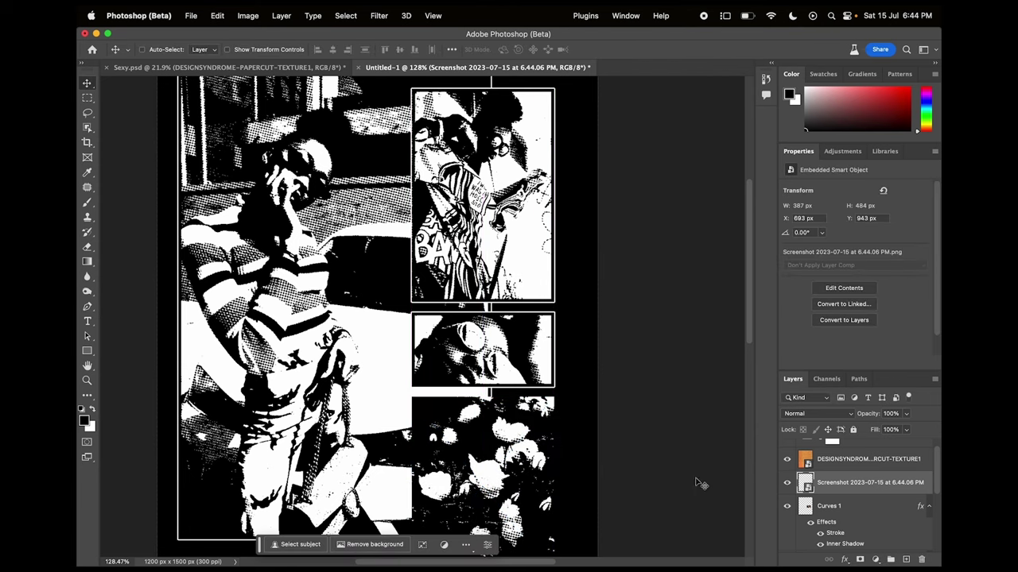
right_click(865, 489)
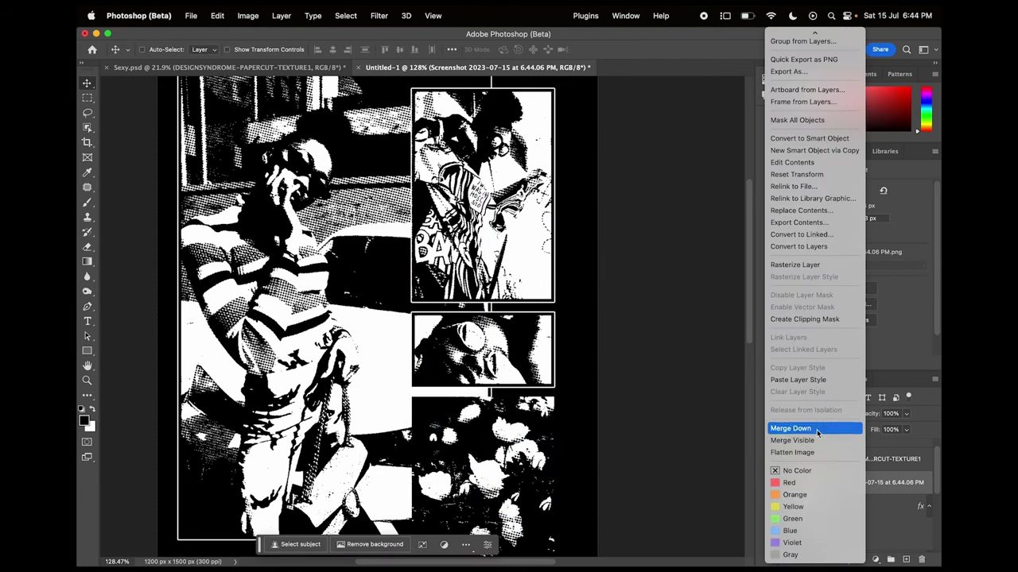
left_click(812, 379)
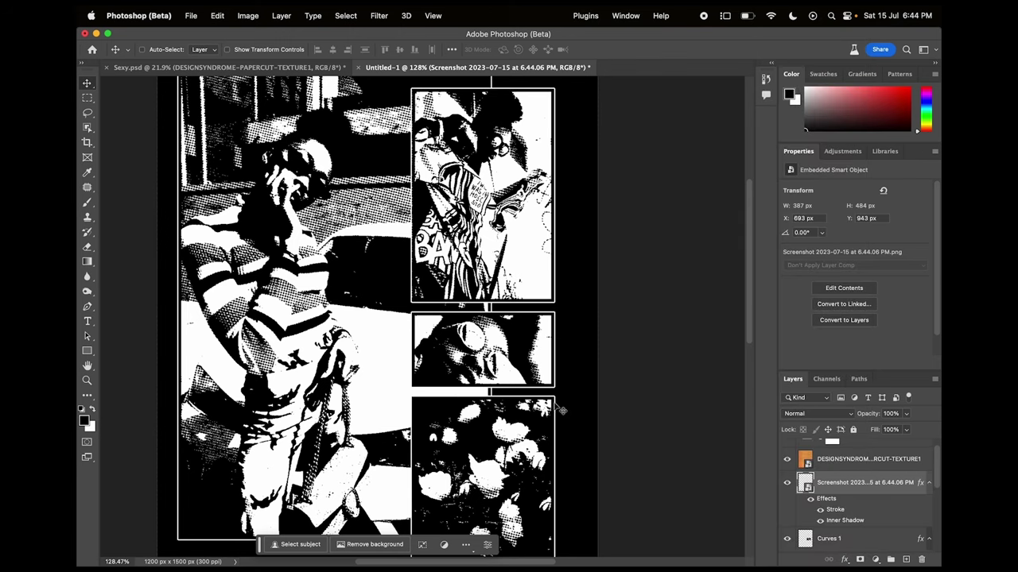
- Trim a strip off the bottom of the top-right panel, Layer 3
scroll(835, 474, "down", 3)
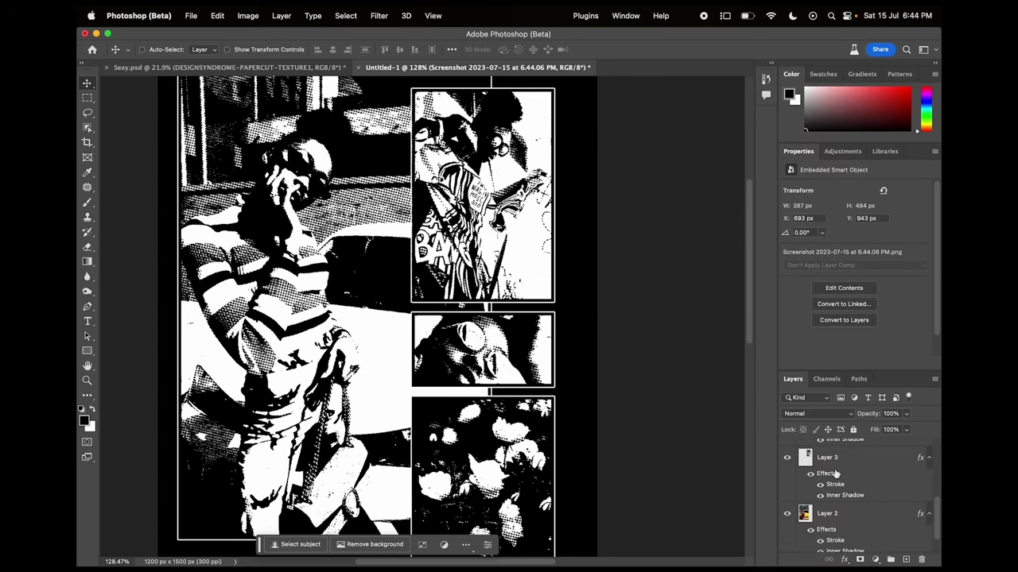
left_click(855, 496)
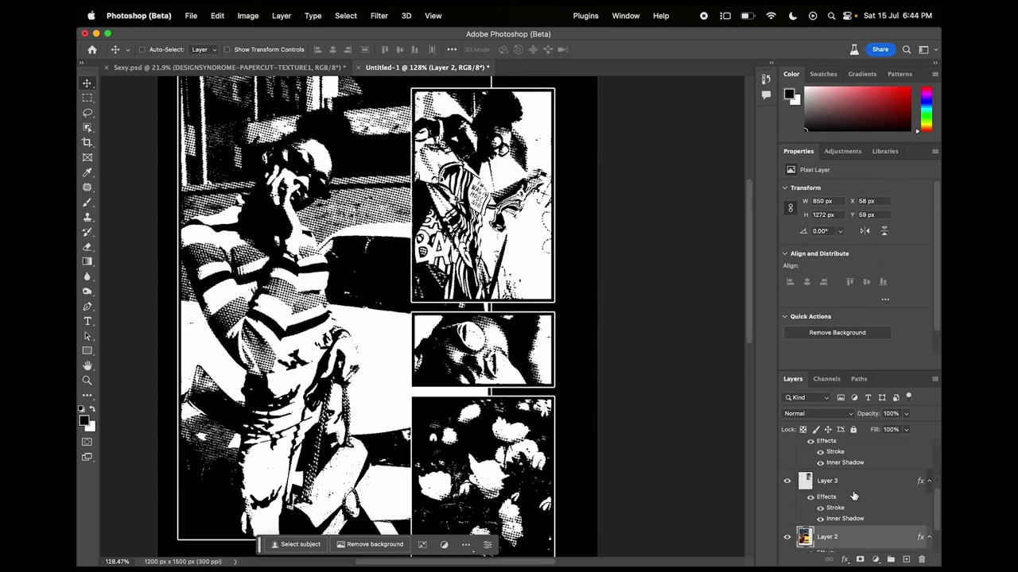
key("m")
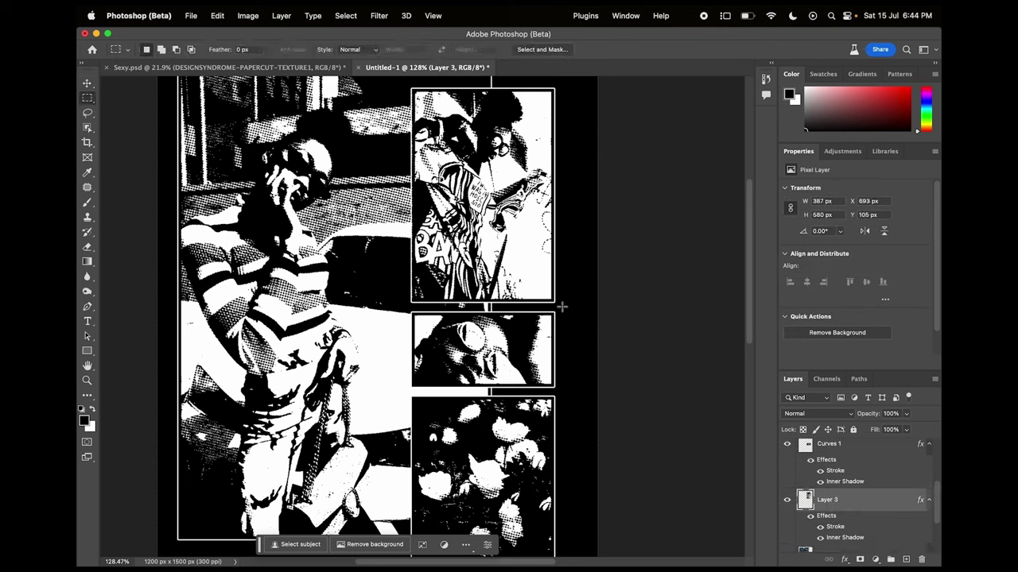
left_click_drag(562, 306, 388, 268)
key("Delete")
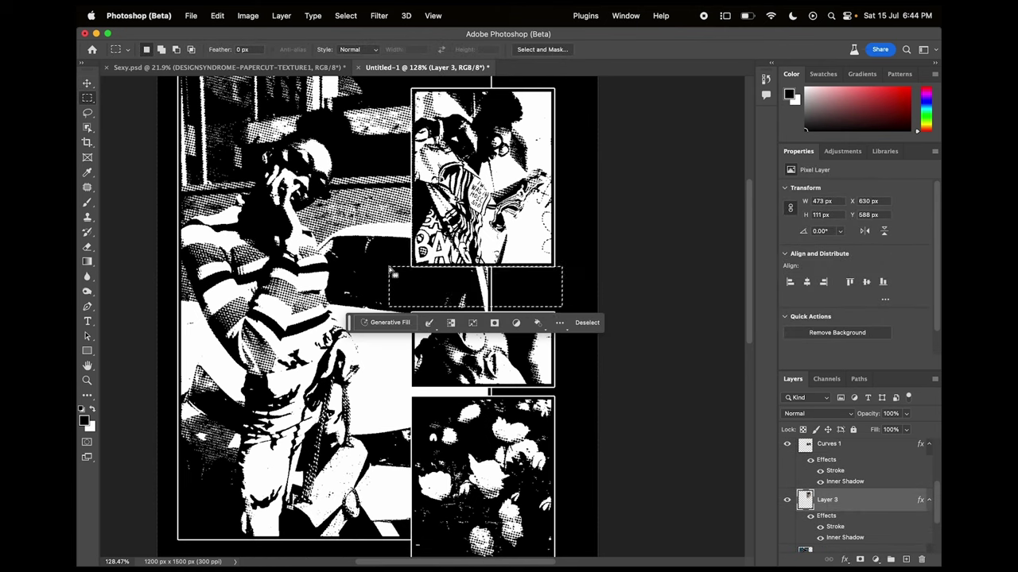
left_click(640, 342)
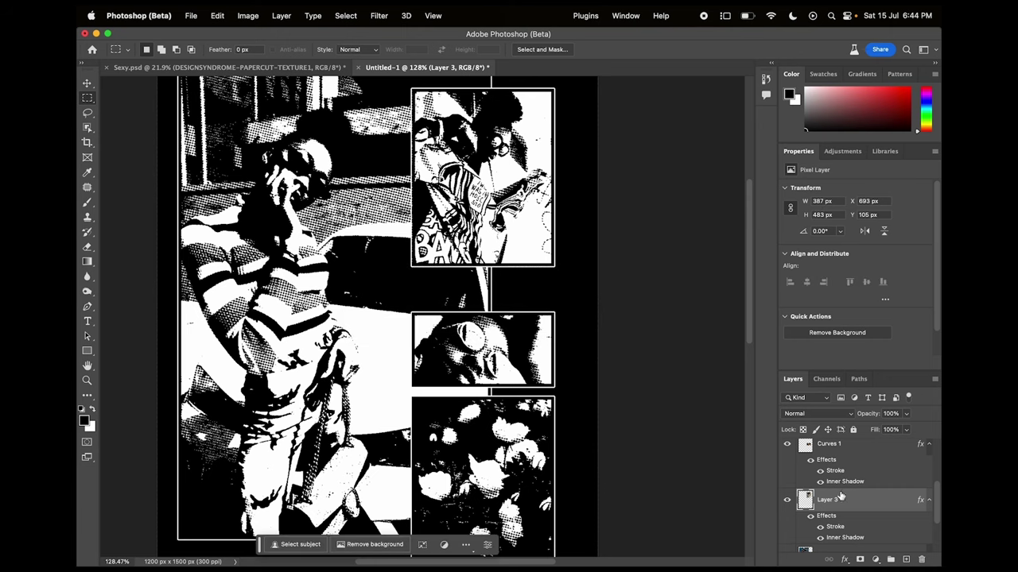
- Move the middle and bottom right-hand panels upward to even out the gaps
scroll(843, 453, "up", 2)
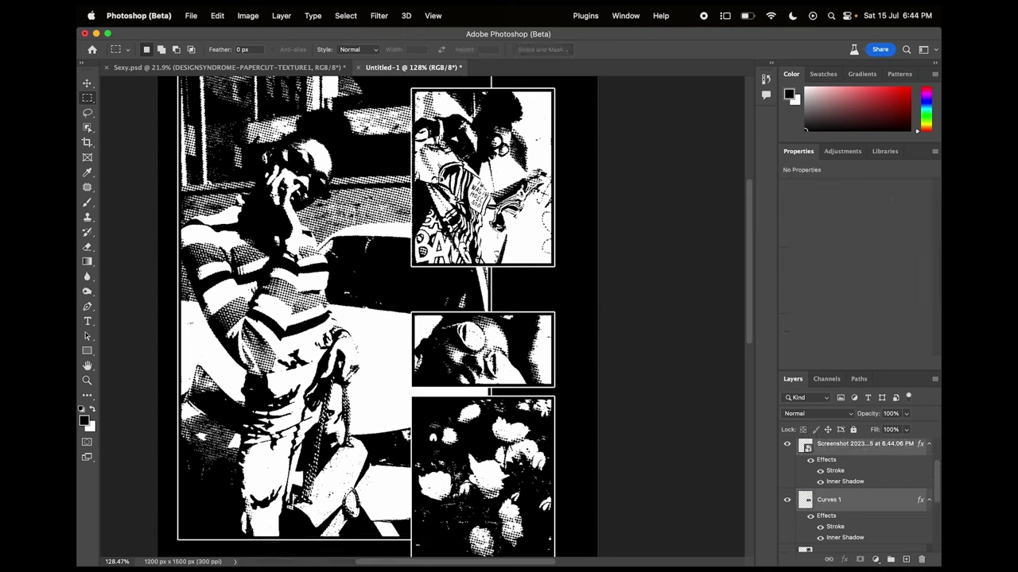
key("v")
mouse_move(508, 465)
left_mouse_down()
mouse_move(513, 429)
mouse_move(511, 439)
left_mouse_up()
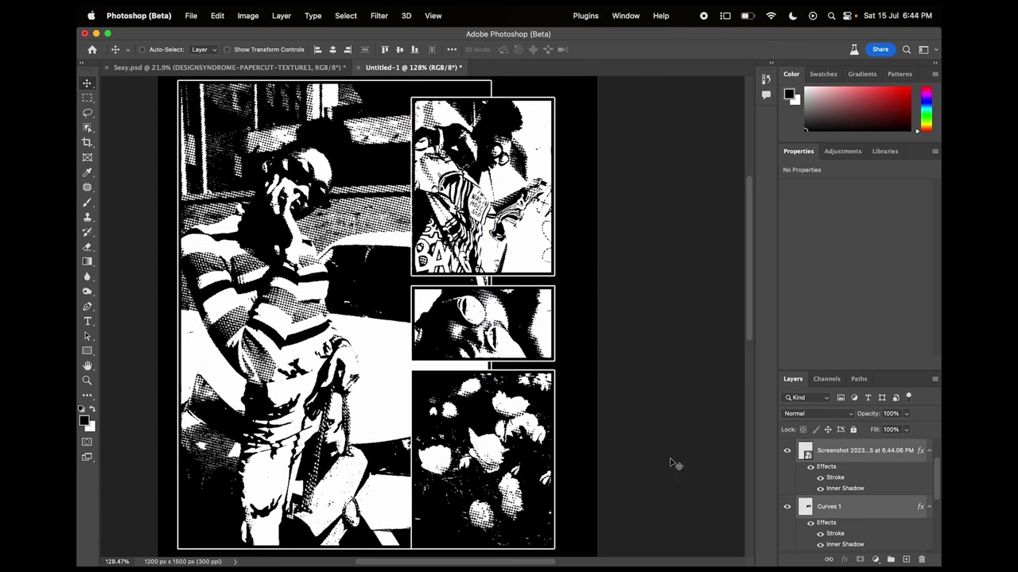
scroll(865, 535, "down", 2)
left_click(853, 504, "shift")
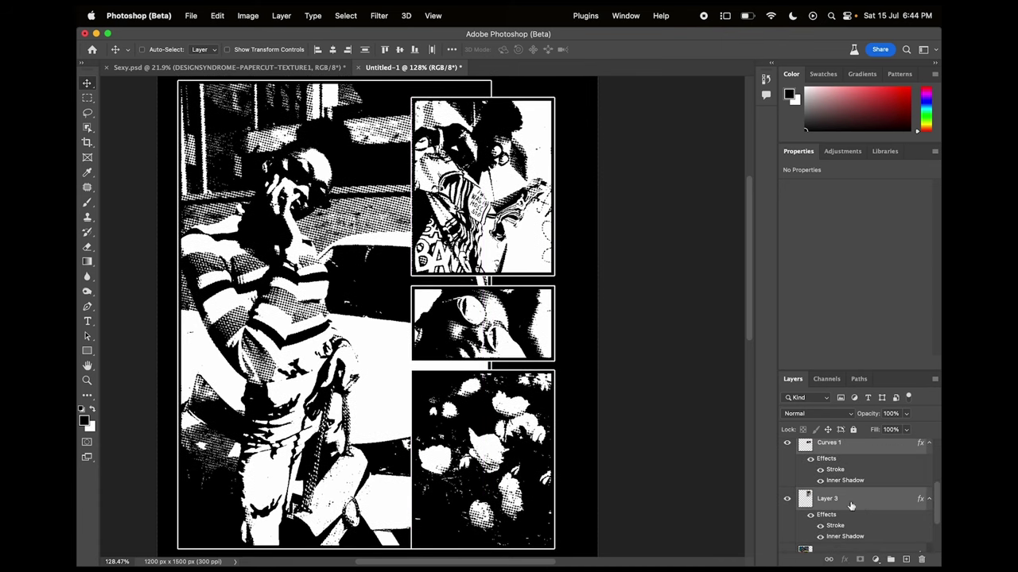
scroll(858, 493, "up", 2)
scroll(419, 317, "down", 2)
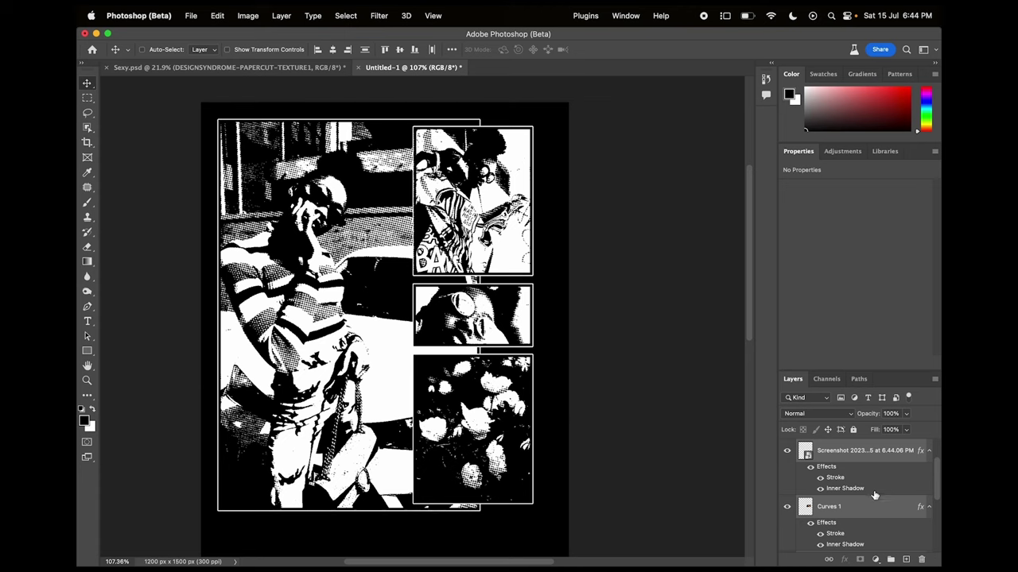
- Load the flowers panel's outline as a selection and add a masked Curves adjustment
left_click(871, 506)
scroll(870, 499, "down", 2)
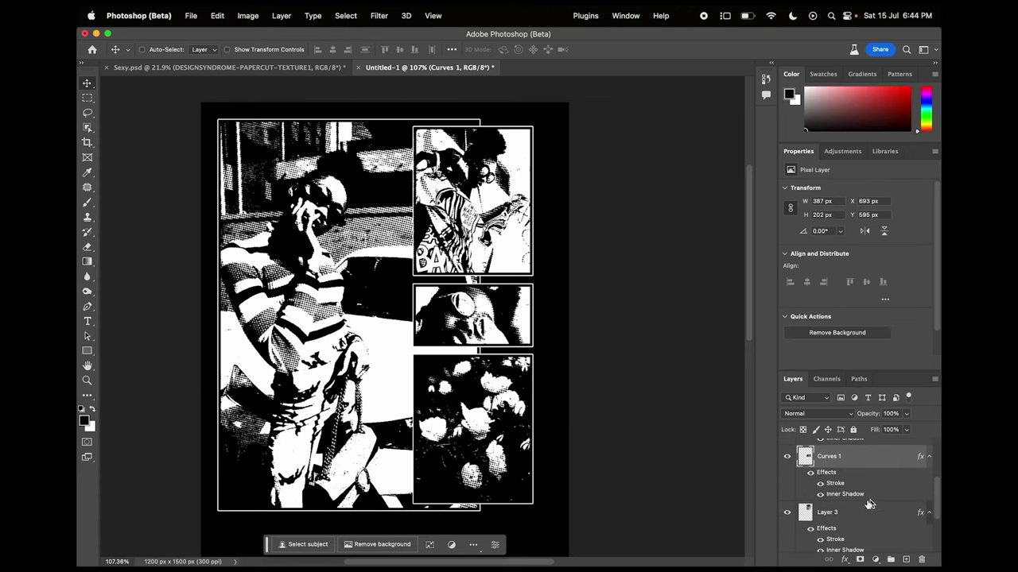
left_click(806, 515, "super")
scroll(807, 508, "up", 3)
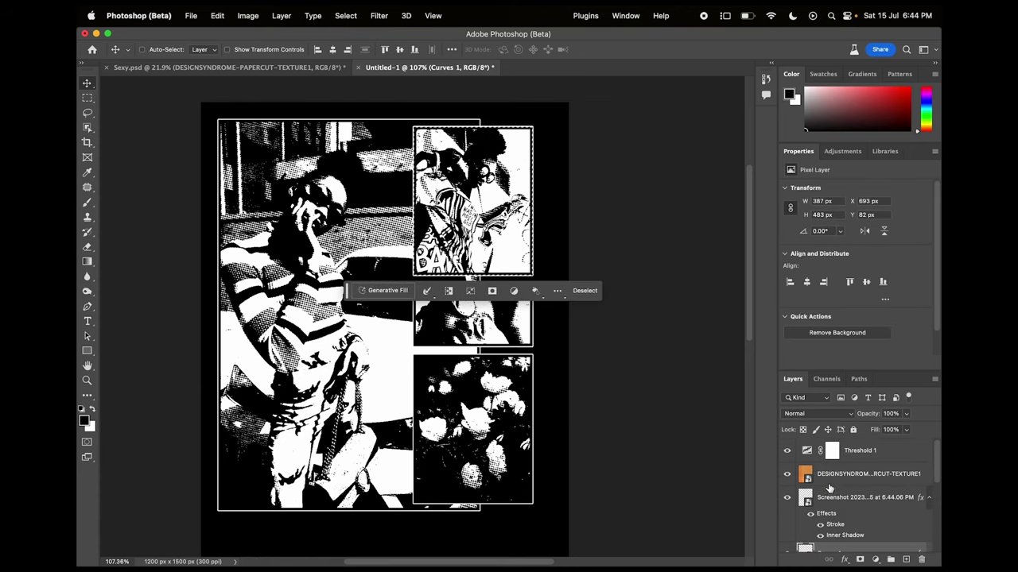
left_click(805, 498, "super")
left_click(875, 560)
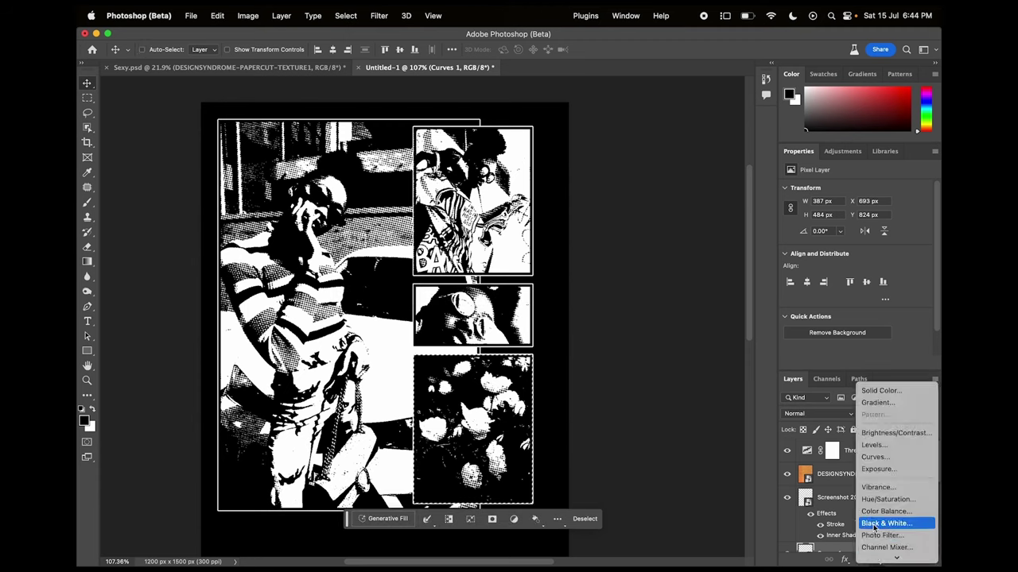
left_click(881, 458)
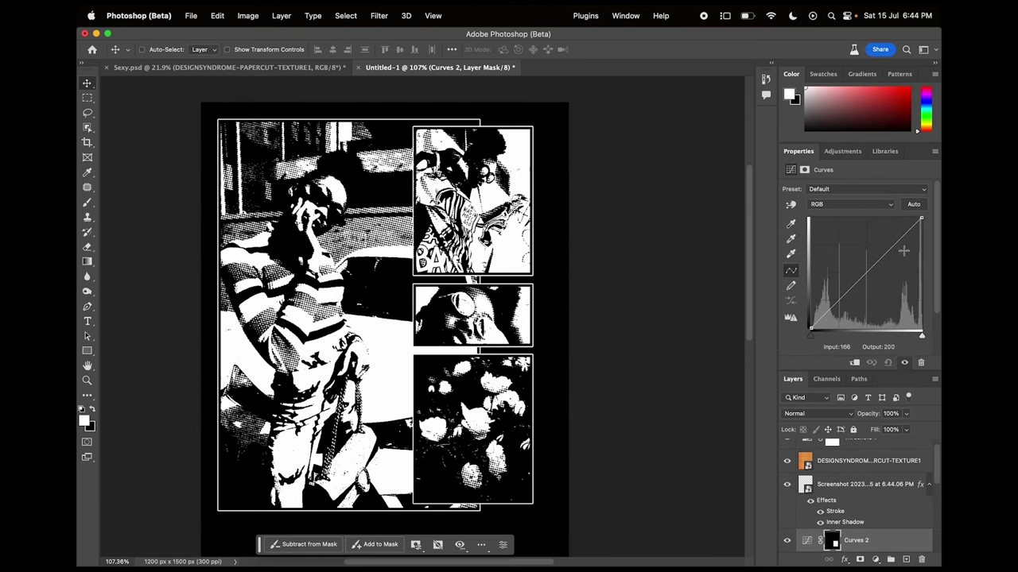
- Place Curves 2 above the flowers screenshot and raise the curve (131 → 178) to brighten it
mouse_move(894, 251)
left_mouse_down()
mouse_move(888, 244)
mouse_move(879, 350)
left_mouse_up()
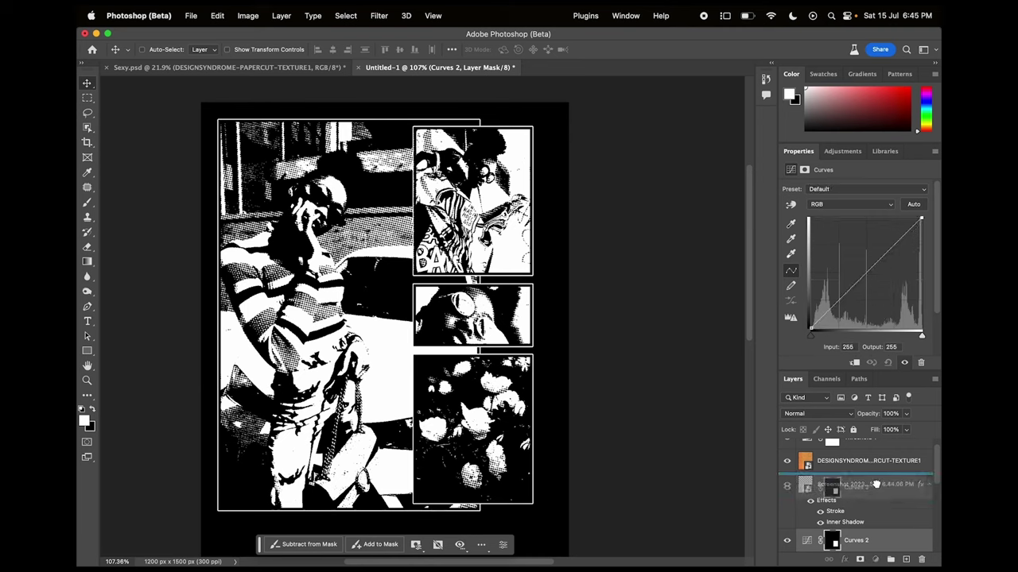
left_click_drag(881, 541, 878, 477)
left_click_drag(879, 257, 873, 244)
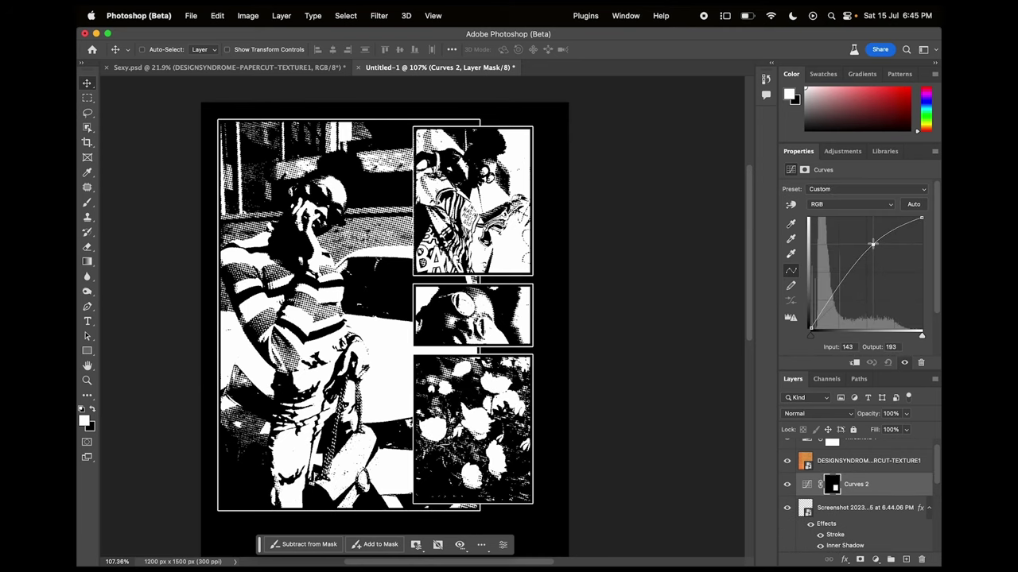
left_click_drag(835, 296, 827, 293)
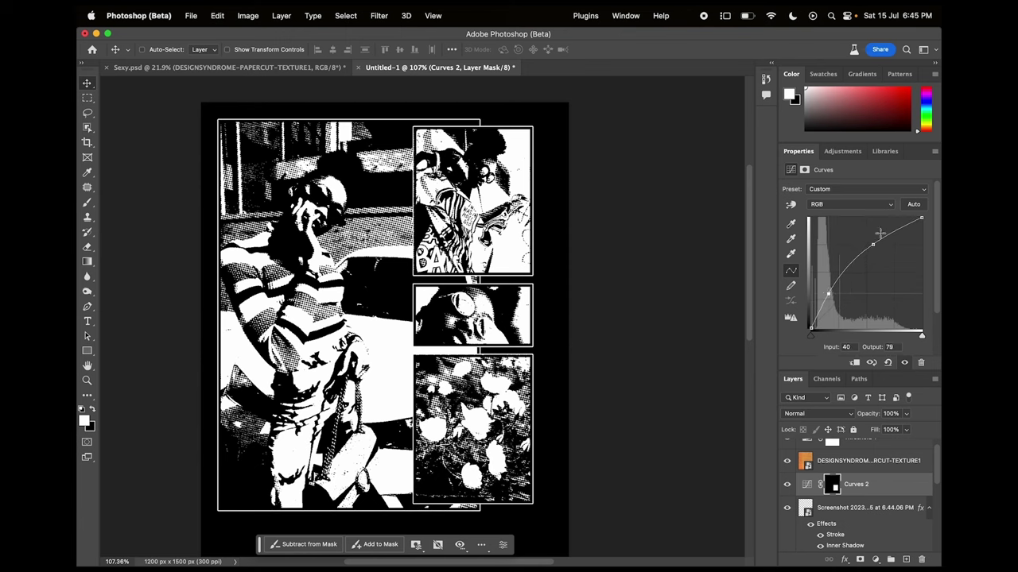
left_click_drag(873, 244, 867, 252)
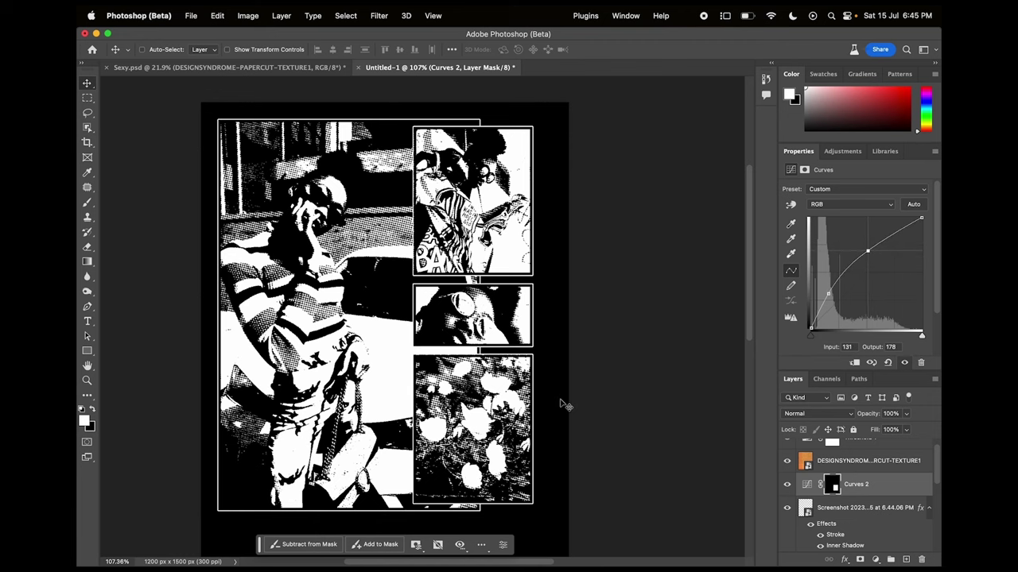
scroll(561, 404, "down", 3)
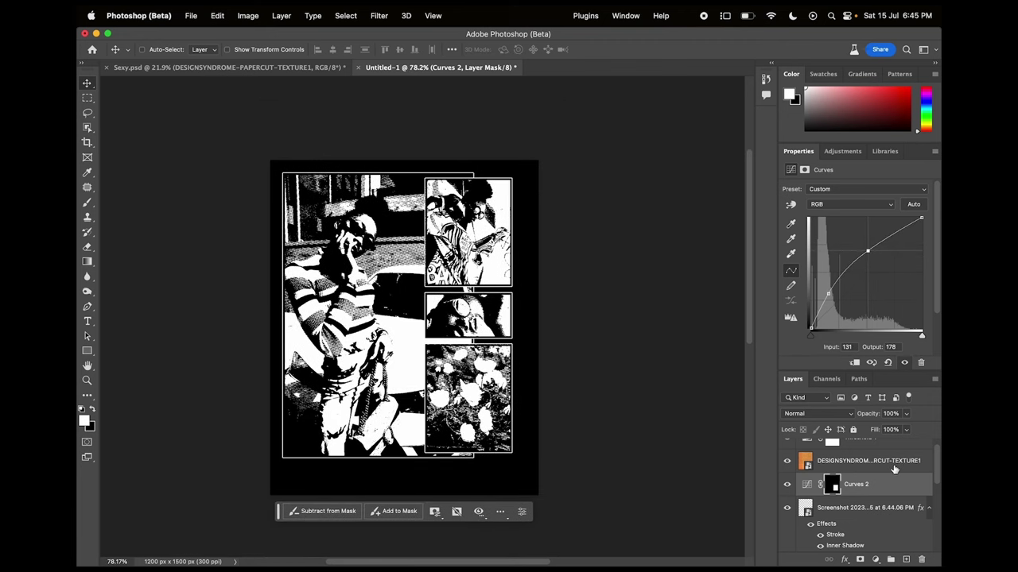
- Group the layers from Threshold 1 down to Layer 2 into Group 1 and stamp a merged Layer 4
scroll(894, 469, "up", 1)
left_click(894, 457)
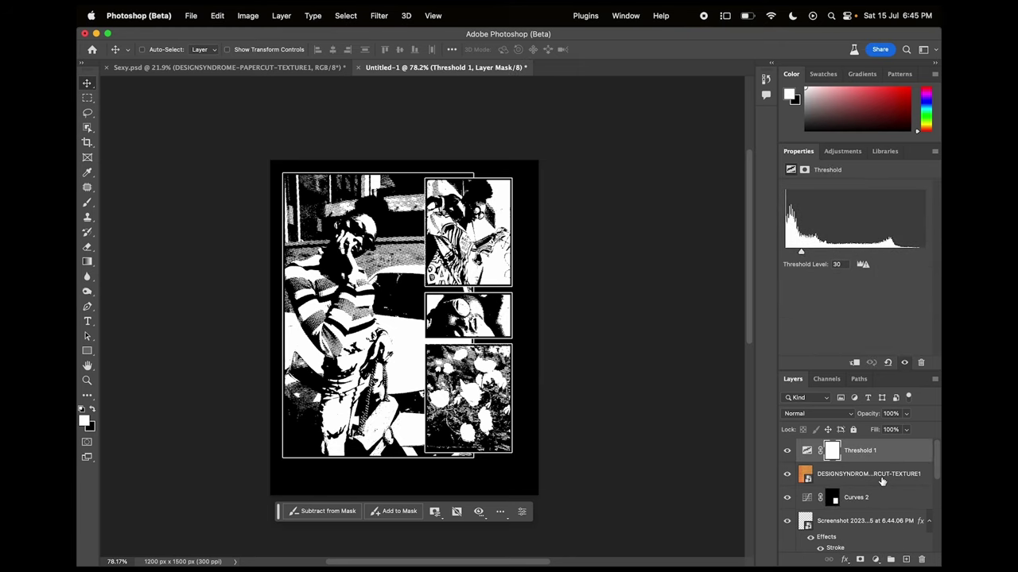
scroll(878, 494, "down", 5)
left_click(879, 485)
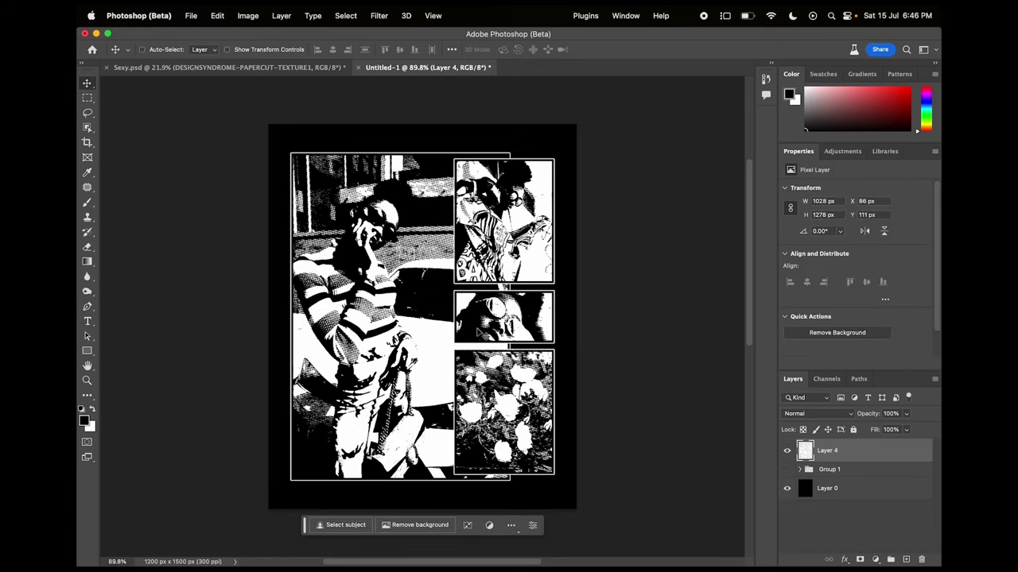
scroll(478, 330, "up", 1)
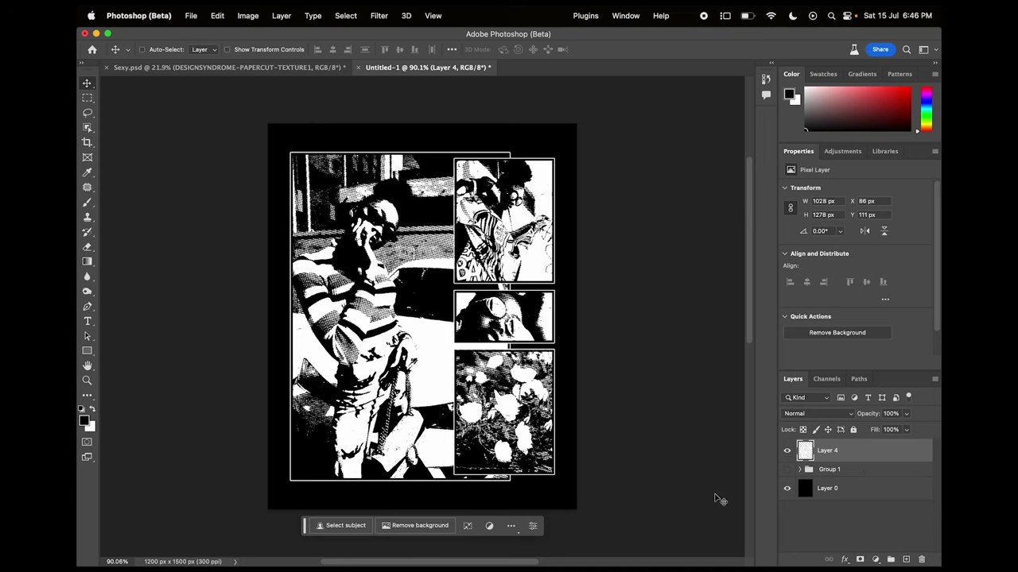
- Switch to Full Screen Mode and fit the whole collage to the screen
key("f")
key("f")
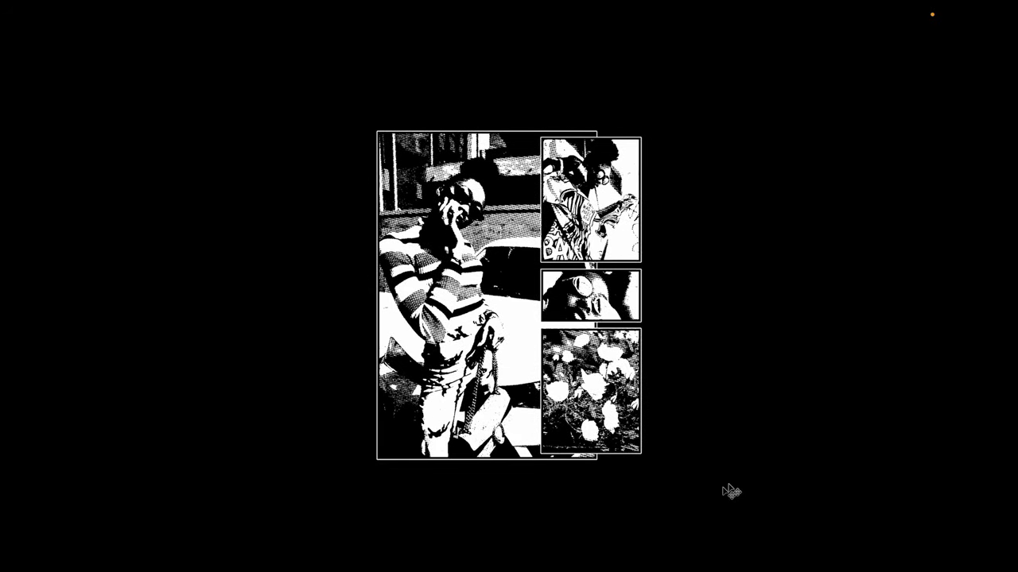
key("ctrl+0")
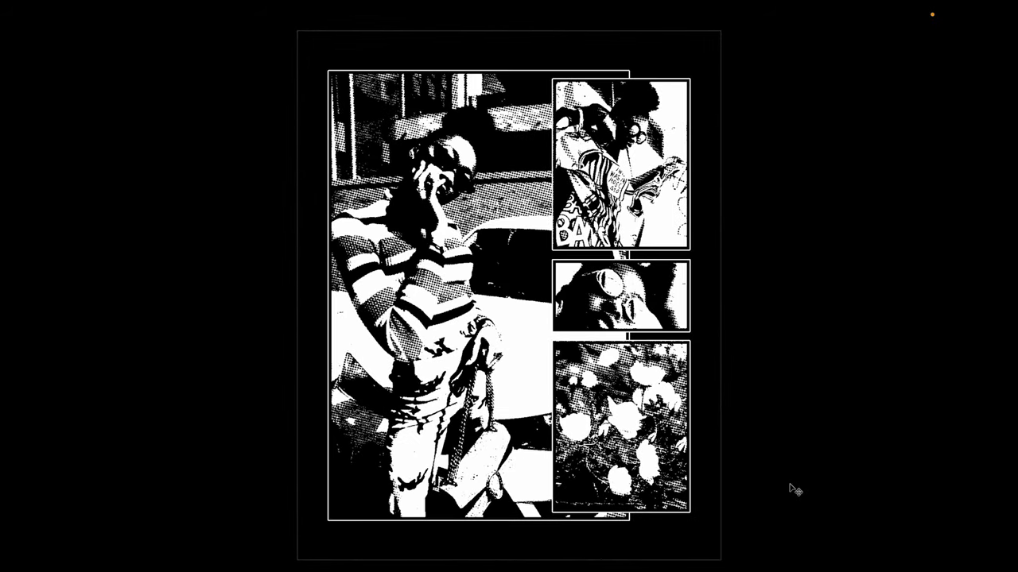